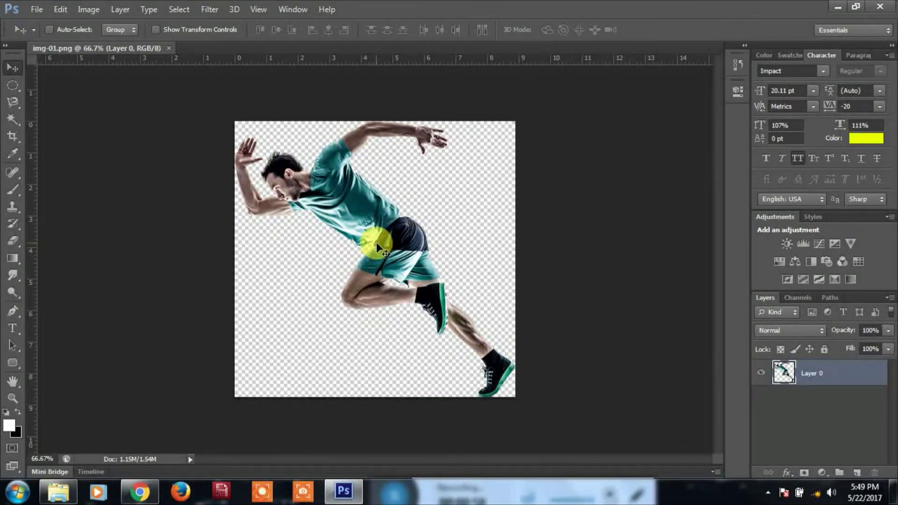
Step: Create a 1280 x 720 pixel RGB document with a white background and convert the Background into a regular layer
key("ctrl+n")
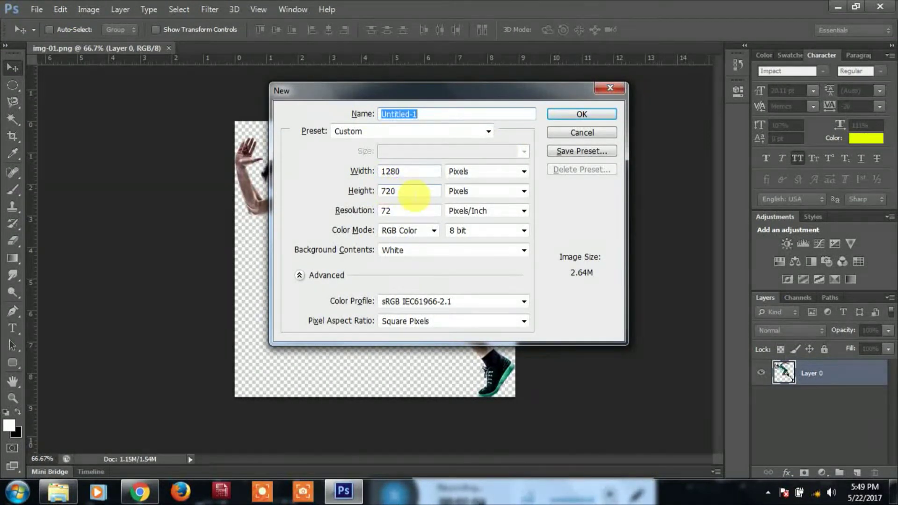
left_click(580, 114)
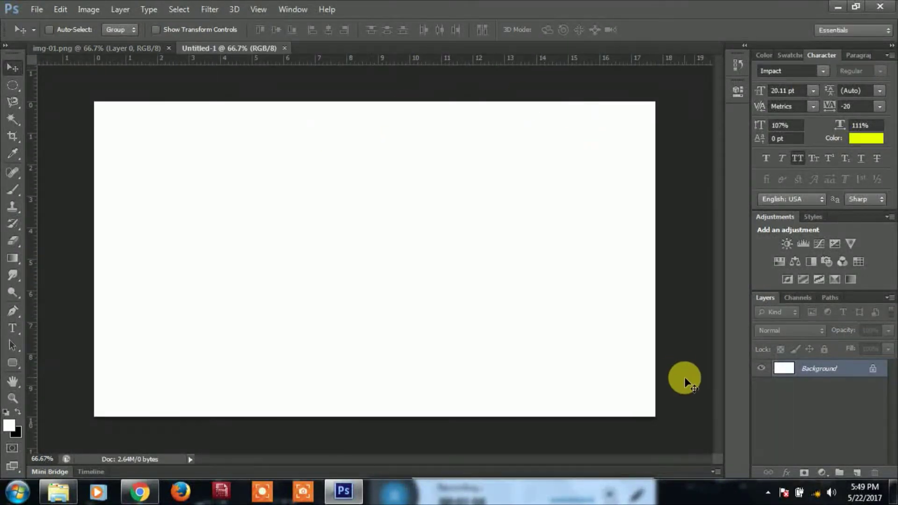
double_click(856, 371)
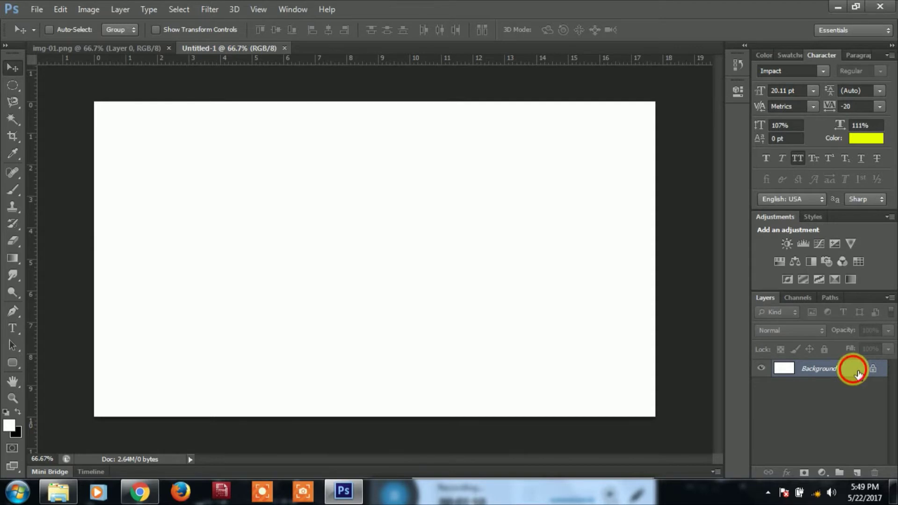
left_click(548, 152)
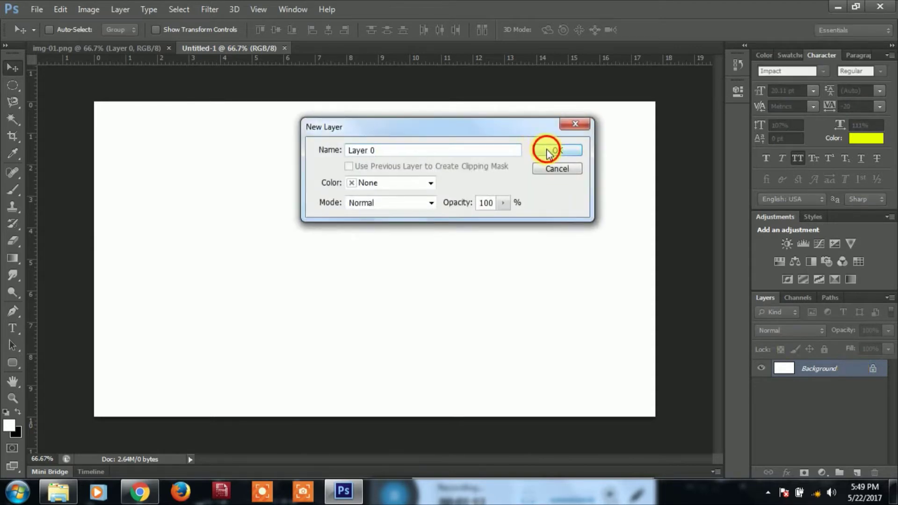
Step: Add a Gradient Overlay style to the white layer using the black-to-white gradient preset
double_click(871, 374)
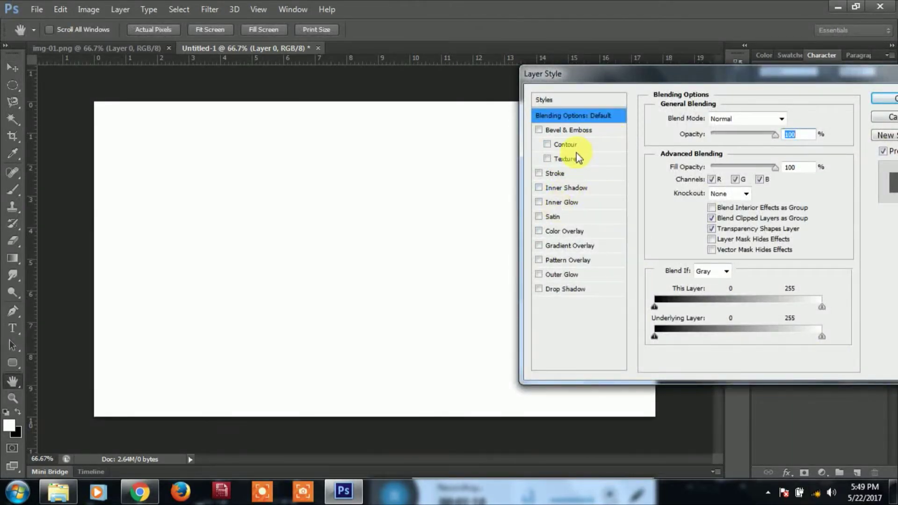
left_click(556, 248)
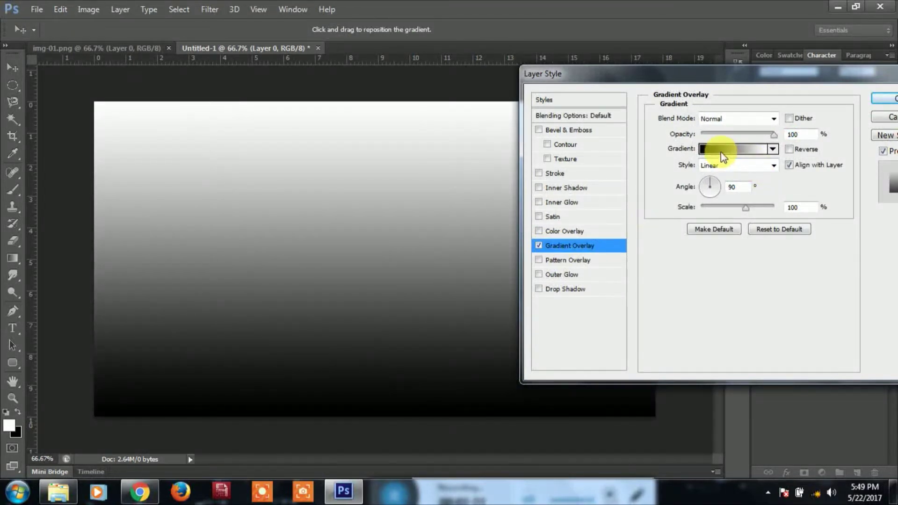
left_click(721, 152)
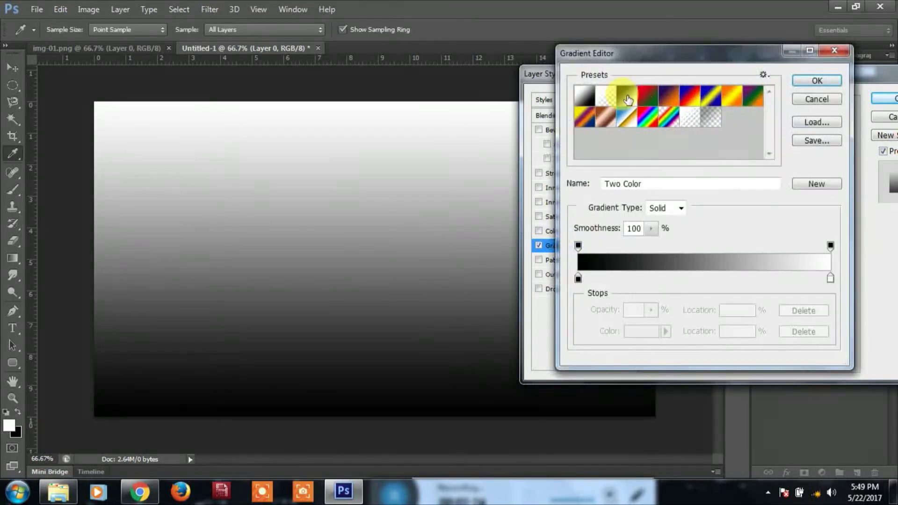
left_click(630, 100)
left_click(817, 80)
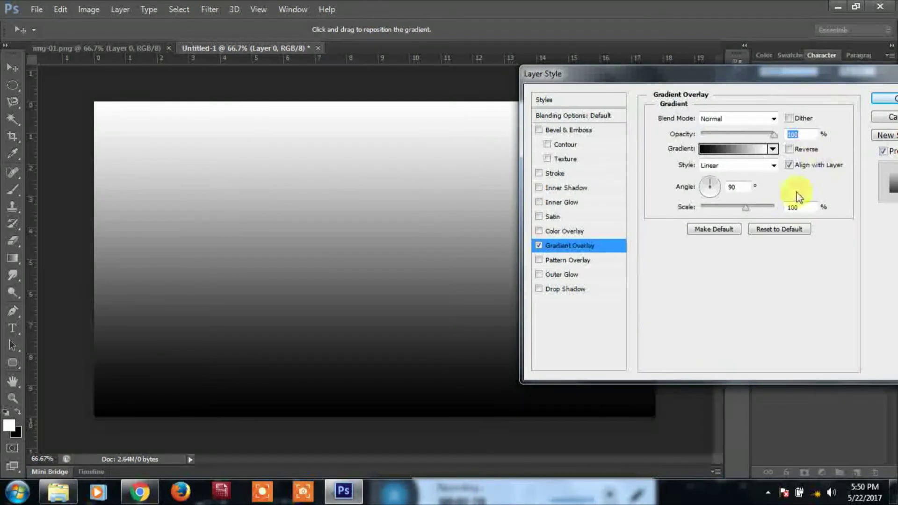
Step: Reverse the gradient overlay and apply it with Radial style, 150% scale and 57% opacity
left_click(795, 151)
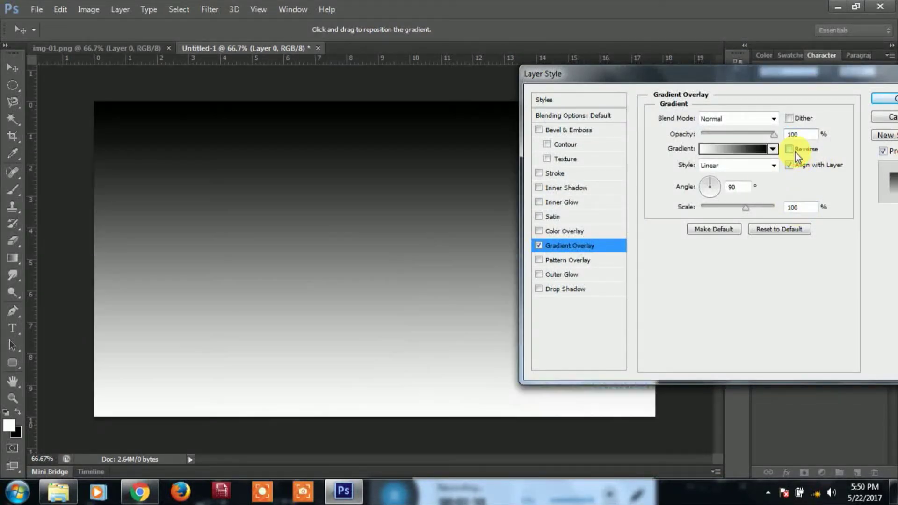
left_click(737, 168)
left_click(733, 185)
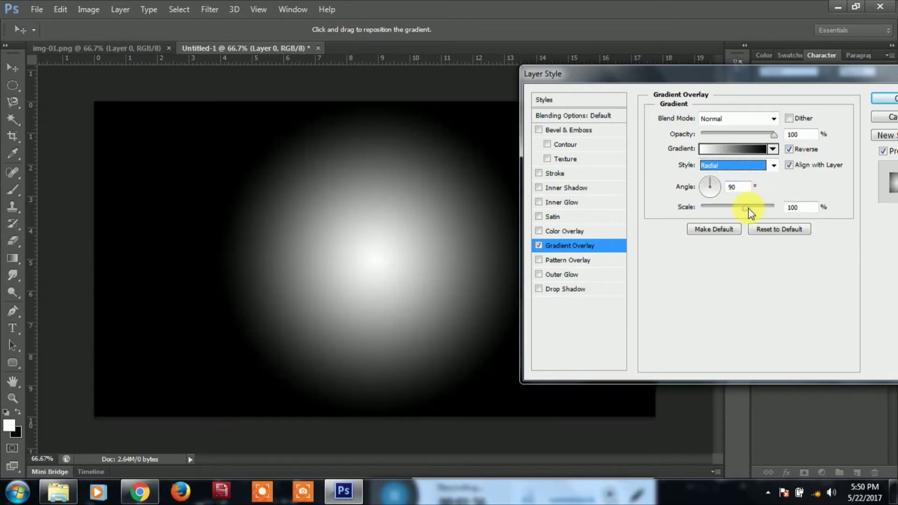
left_click_drag(749, 208, 783, 209)
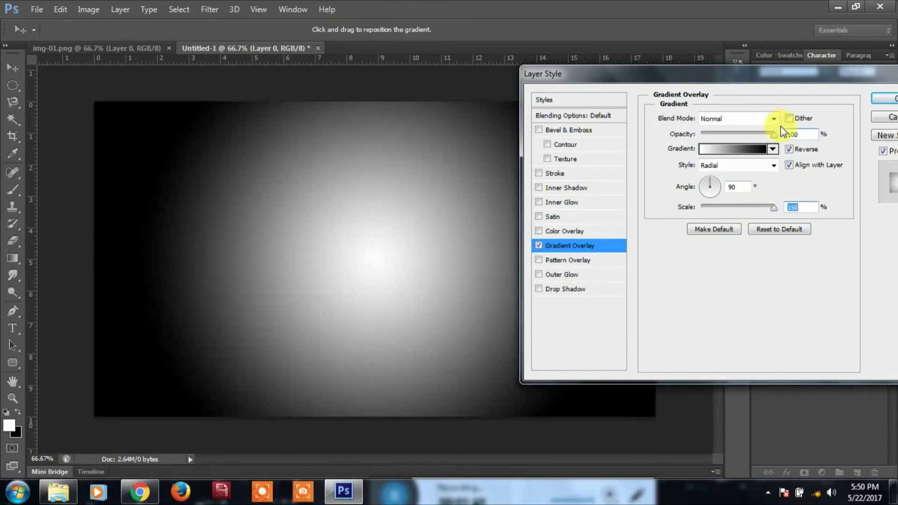
left_click_drag(774, 135, 751, 135)
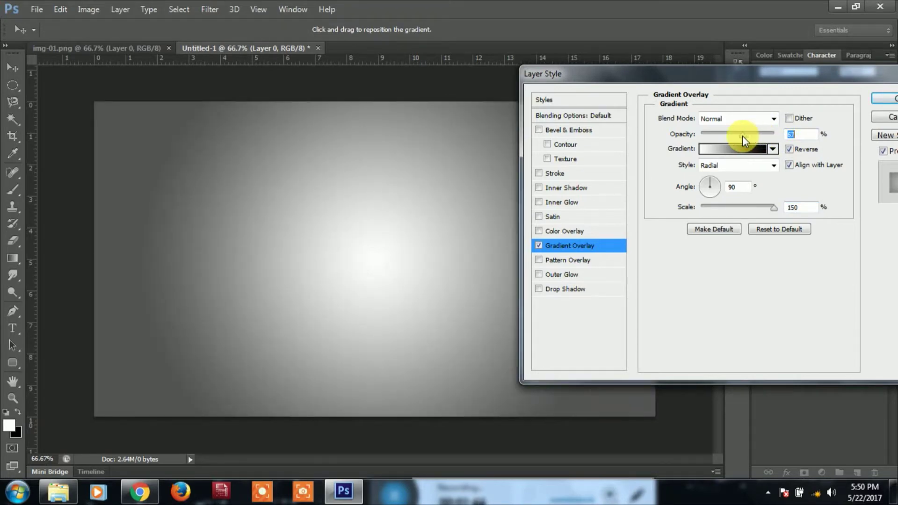
left_click_drag(742, 136, 742, 136)
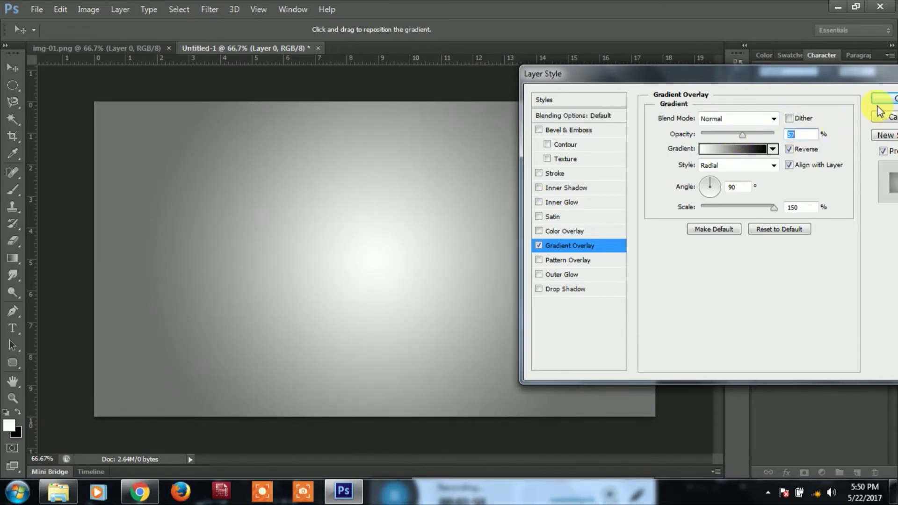
left_click(884, 98)
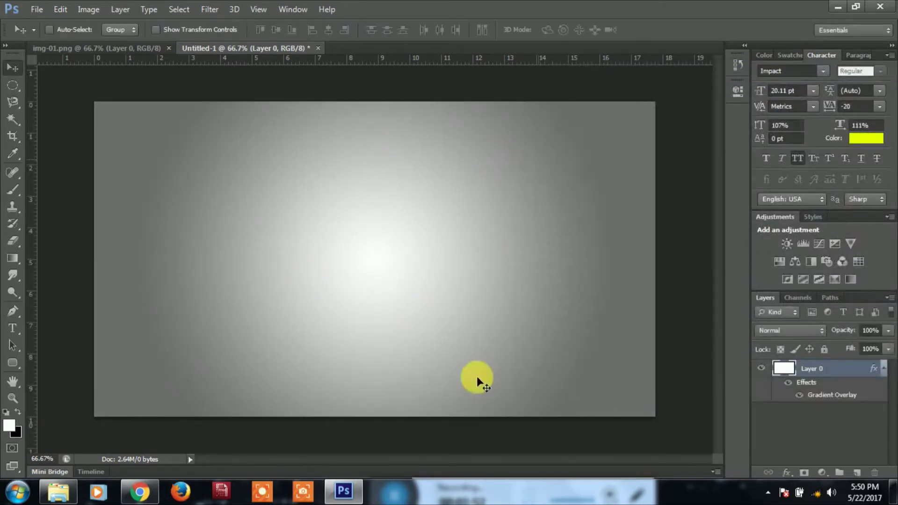
Step: Bring the runner from img-01.png into the new document, rotated 8.67° and scaled proportionally to 93.20%
left_click(120, 50)
left_click_drag(344, 202, 265, 220)
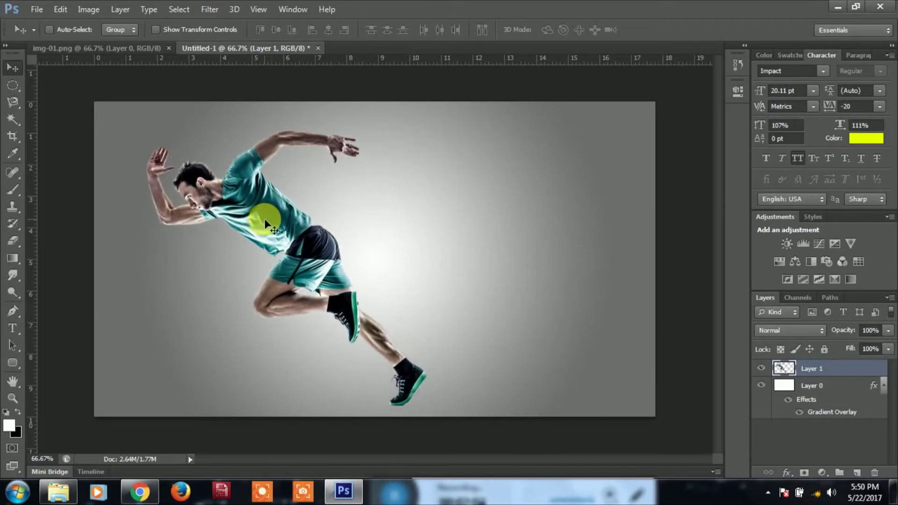
key("ctrl+t")
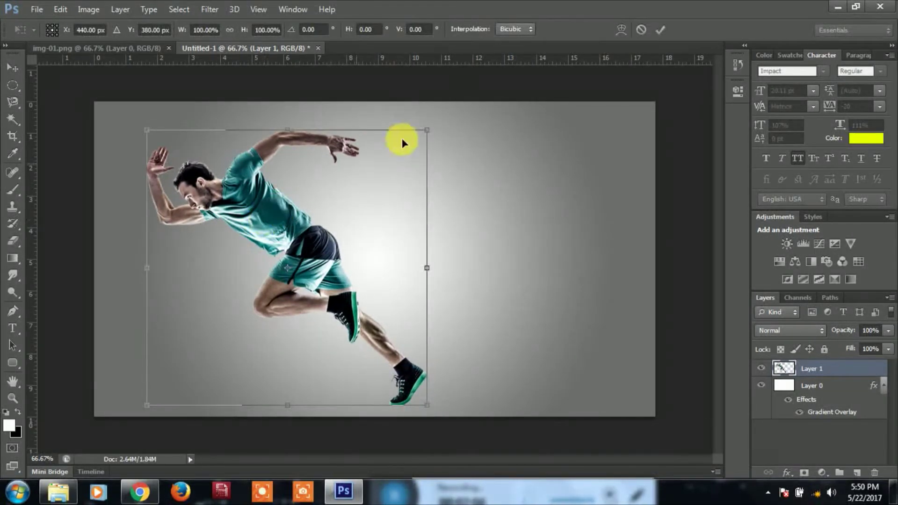
left_click_drag(440, 120, 472, 144)
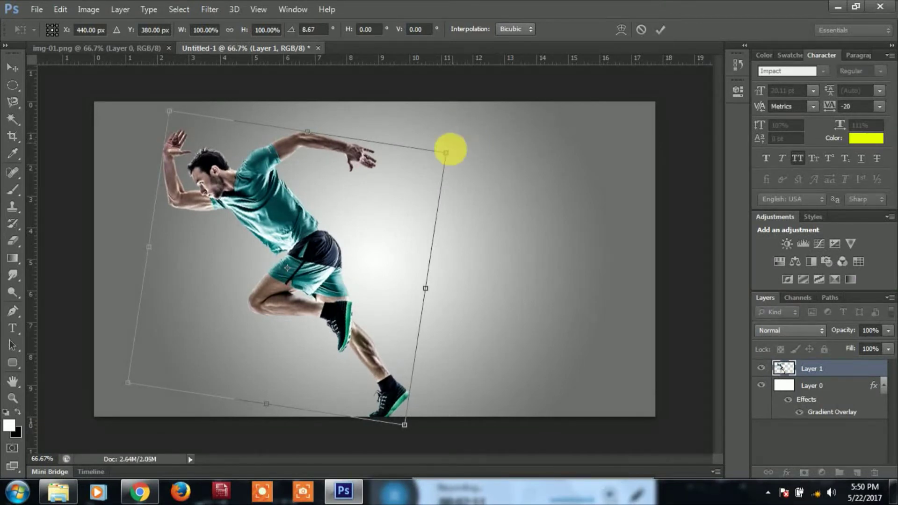
left_click_drag(449, 156, 446, 166)
key("Return")
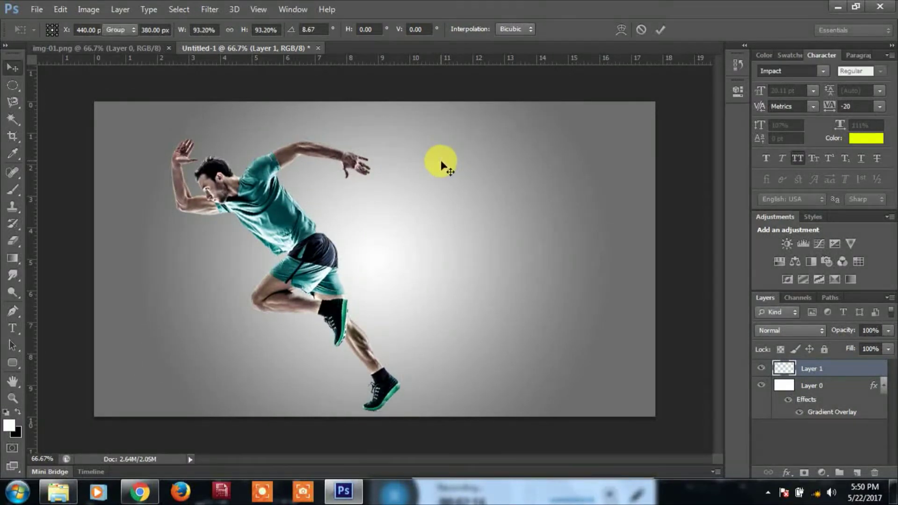
Step: Move the runner close to the canvas's left edge, with the rear shoe just above the bottom edge
left_click_drag(298, 236, 251, 242)
key("Left")
key("Left")
key("Left")
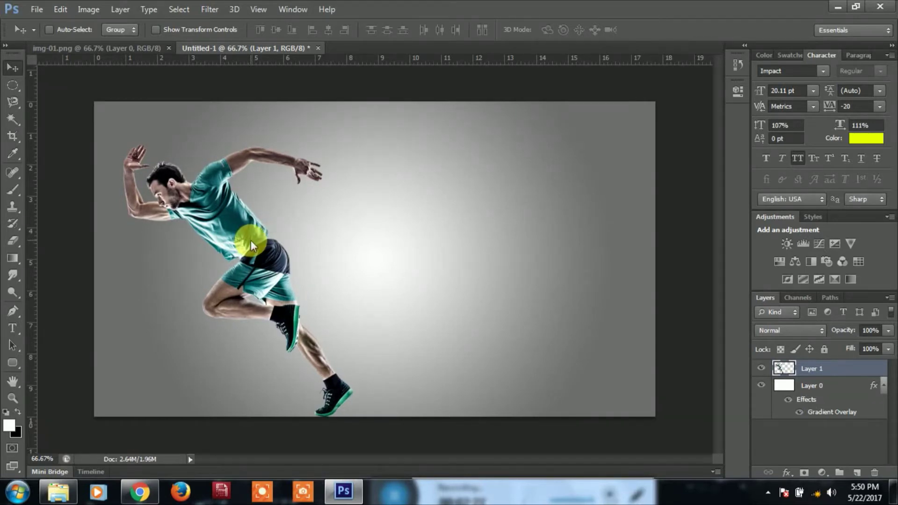
key("Up")
key("Up")
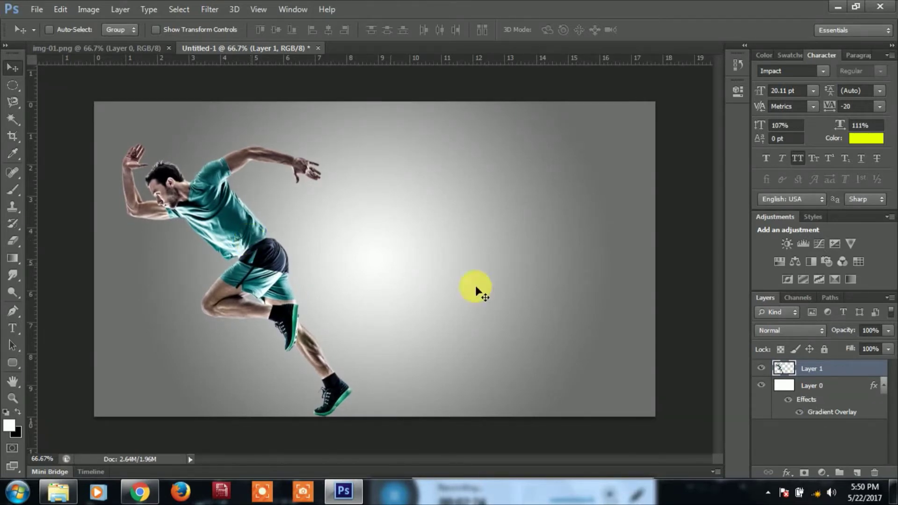
key("Right")
key("Right")
key("Right")
key("Right")
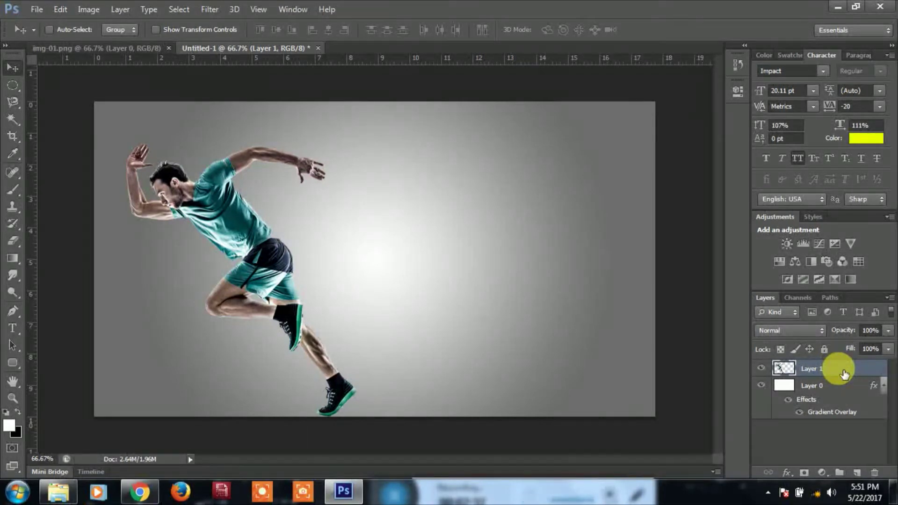
Step: Duplicate the runner layer and shift the copy slightly right and up so it overlaps the original with an offset
key("ctrl+j")
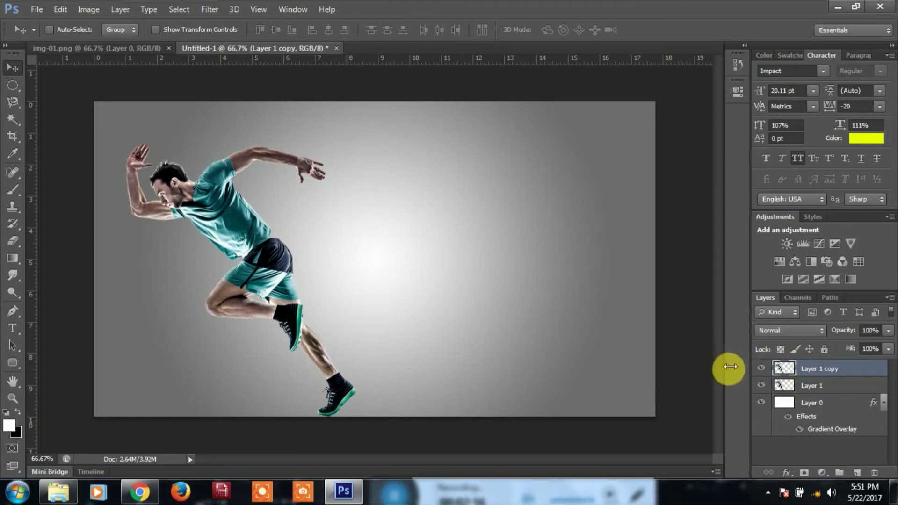
key("Right")
key("Right")
key("Right")
key("Right")
key("Right")
key("Right")
key("Right")
key("Right")
key("Right")
key("Right")
key("Right")
key("Right")
key("Right")
key("Right")
key("Right")
key("Right")
key("Right")
key("Right")
key("Right")
key("Right")
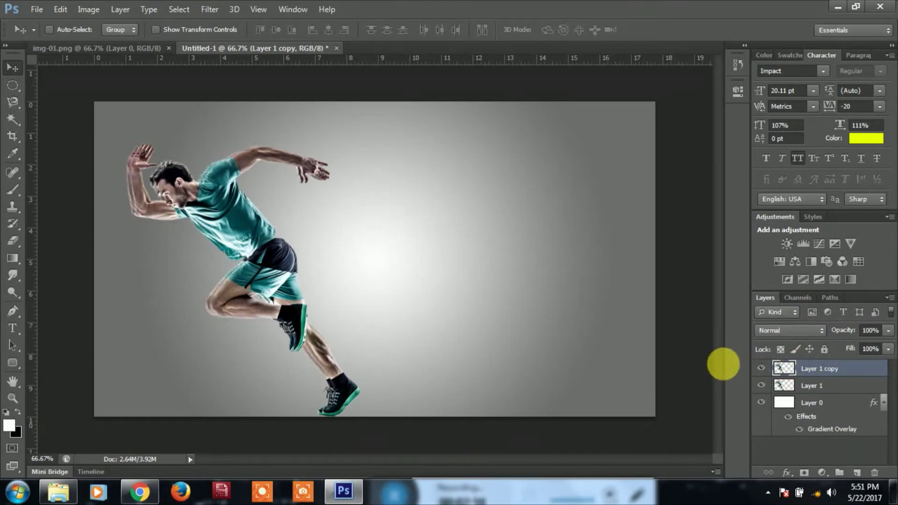
key("Right")
key("Right")
key("Right")
key("Right")
key("Right")
key("Right")
key("Right")
key("Right")
key("Right")
key("Right")
key("Right")
key("Right")
key("Right")
key("Right")
key("Right")
key("Right")
key("Right")
key("Right")
key("Right")
key("Right")
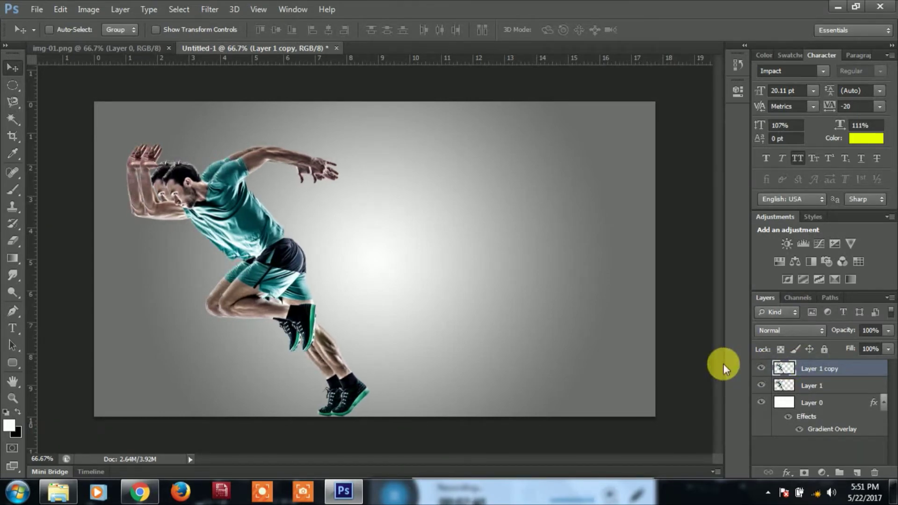
key("Right")
key("Right")
key("Right")
key("Right")
key("Right")
key("Right")
key("Right")
key("Right")
key("Right")
key("Right")
key("Right")
key("Right")
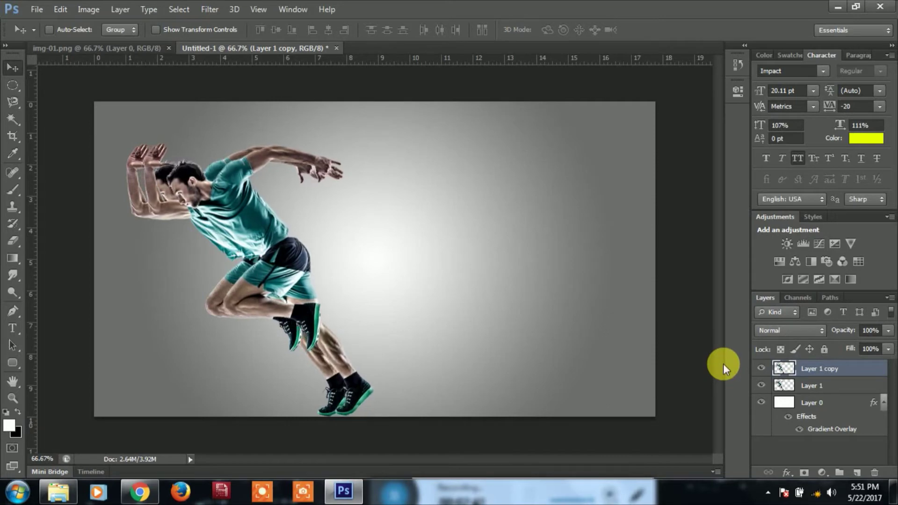
key("Right")
key("Right")
key("Right")
key("Right")
key("Right")
key("Right")
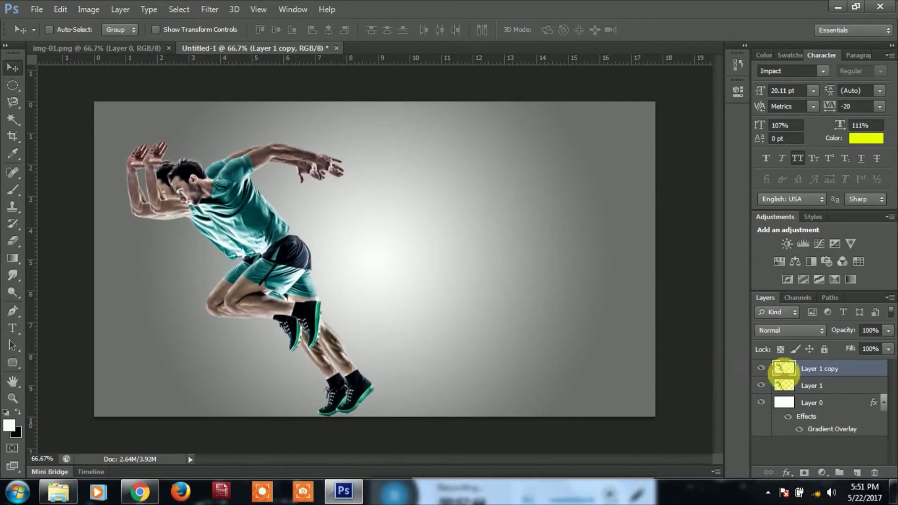
Step: Rename the original runner layer "main" and the duplicate above it "motion"
left_click(822, 388)
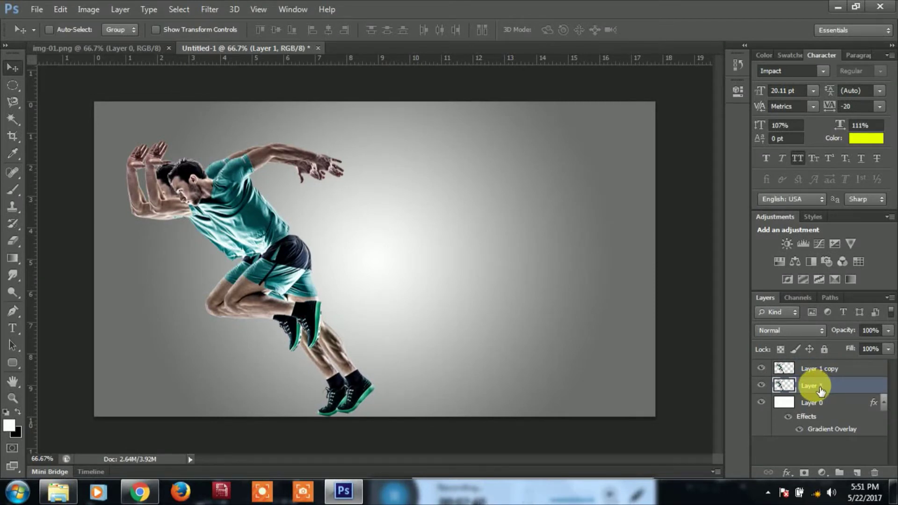
double_click(821, 388)
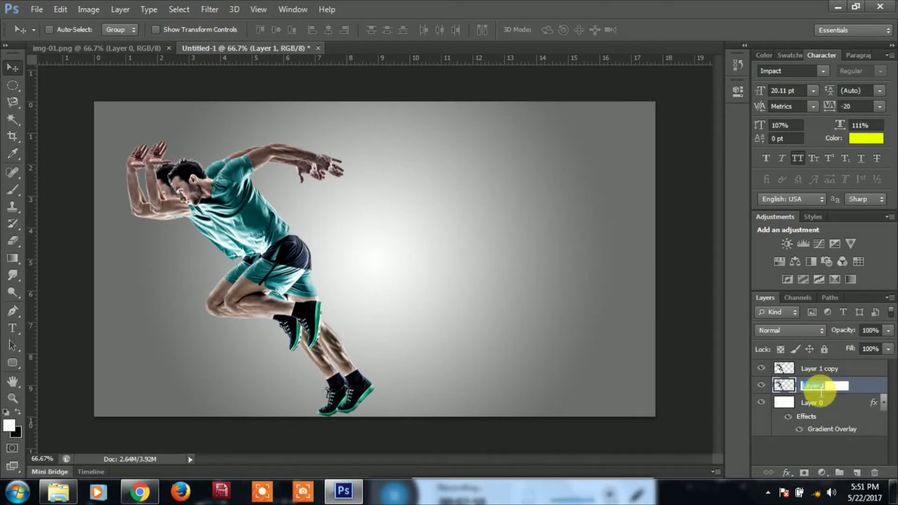
type("main")
key("Return")
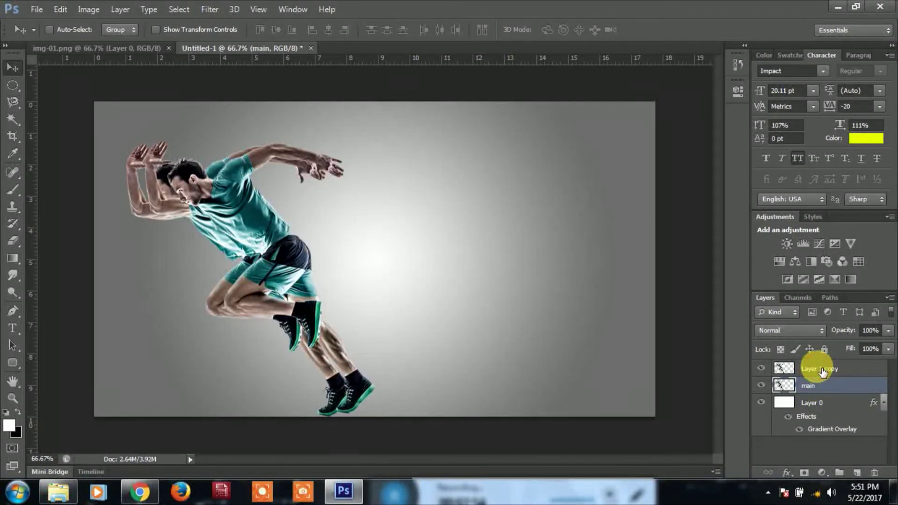
left_click(823, 372)
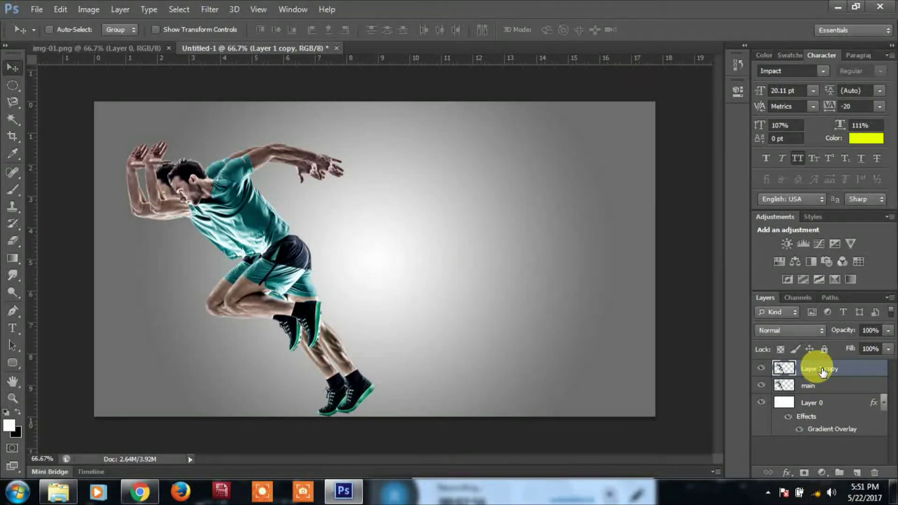
double_click(823, 370)
type("motion")
key("Return")
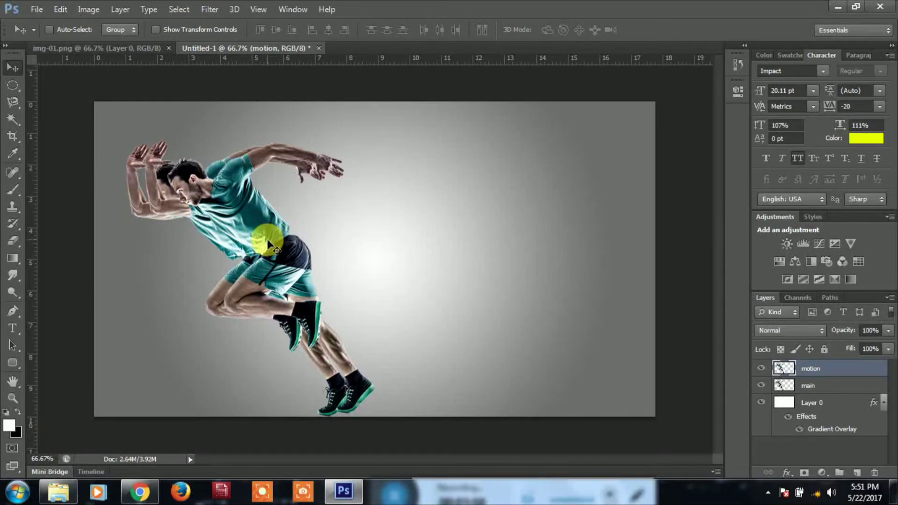
Step: Nudge the motion layer's runner a little further right and up from the main runner
left_click_drag(268, 240, 268, 239)
key("Right")
key("Right")
key("Right")
key("Right")
key("Right")
key("Right")
key("Right")
key("Right")
key("Right")
key("Right")
key("Right")
key("Right")
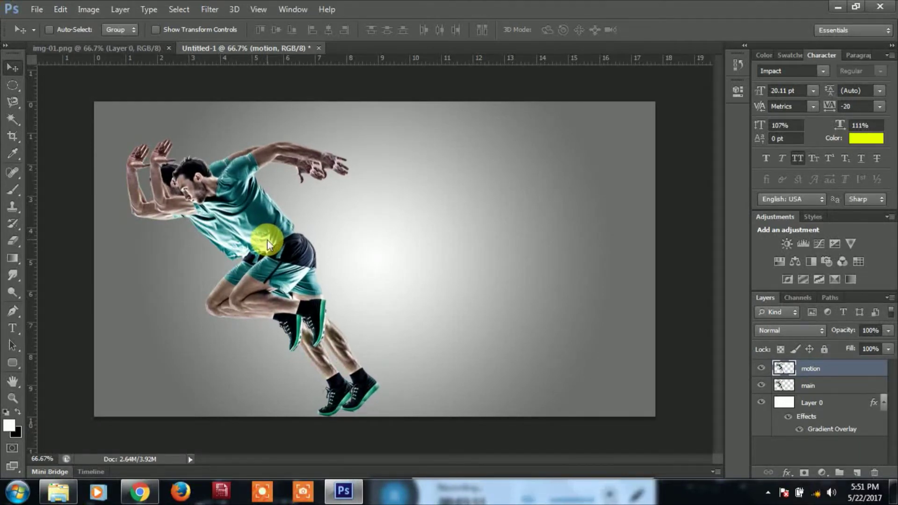
key("Right")
key("Right")
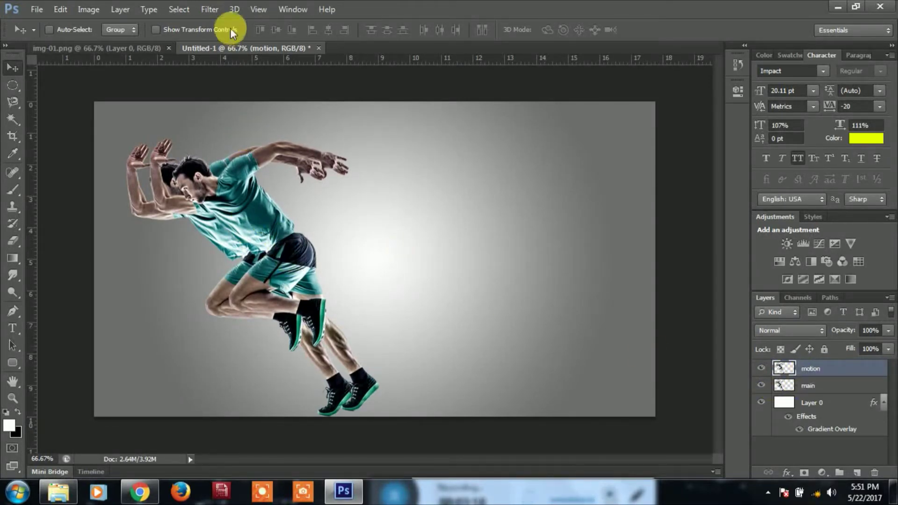
Step: Apply a Motion Blur with a 0° angle and a 12-pixel distance to the motion layer
left_click(212, 14)
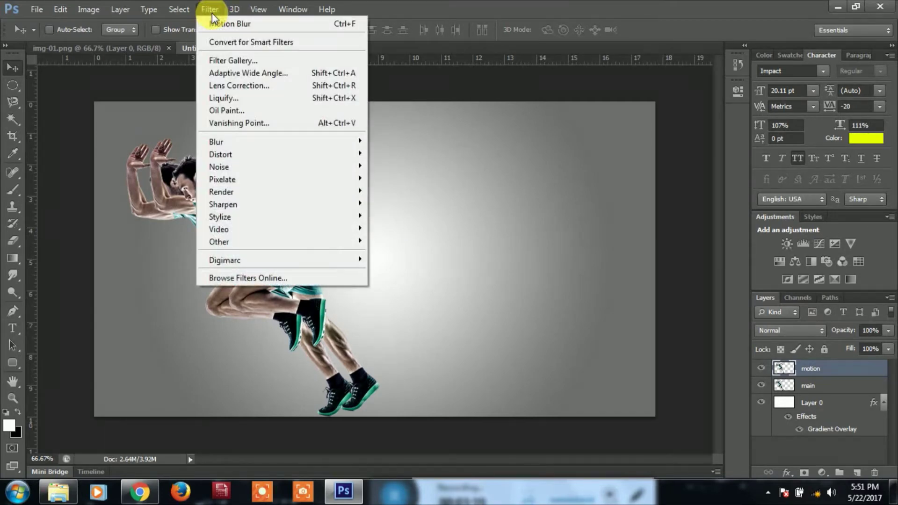
mouse_move(277, 139)
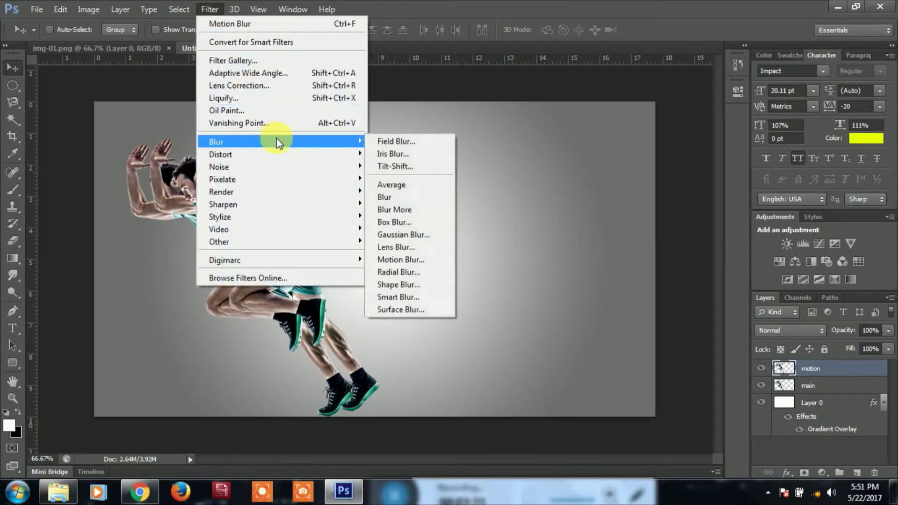
left_click(411, 259)
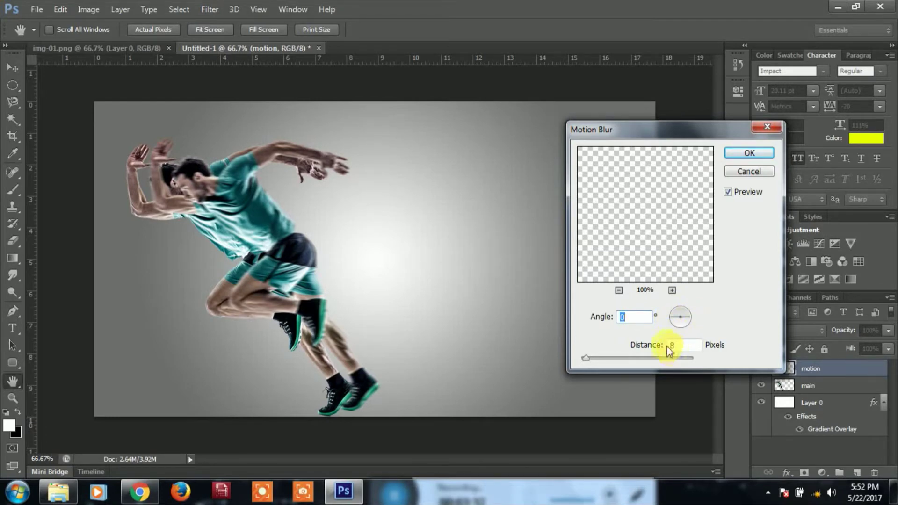
left_click(684, 345)
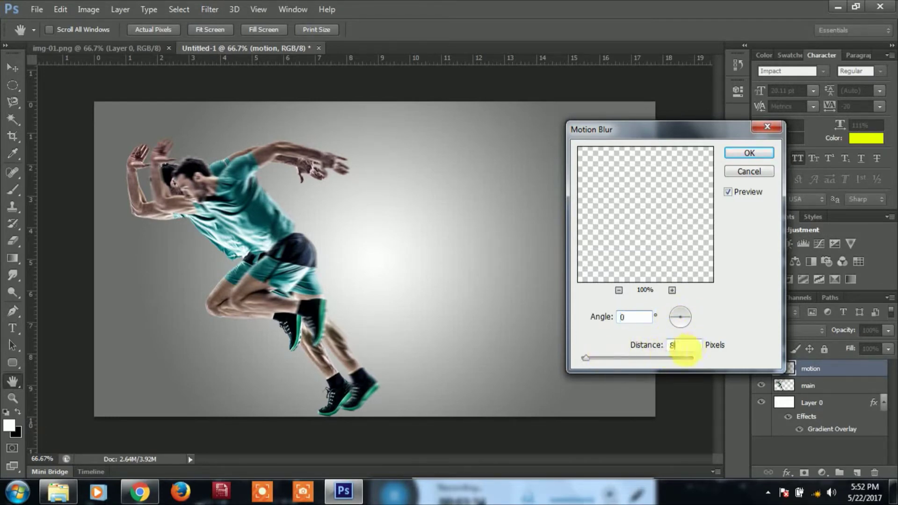
key("Up")
key("Up")
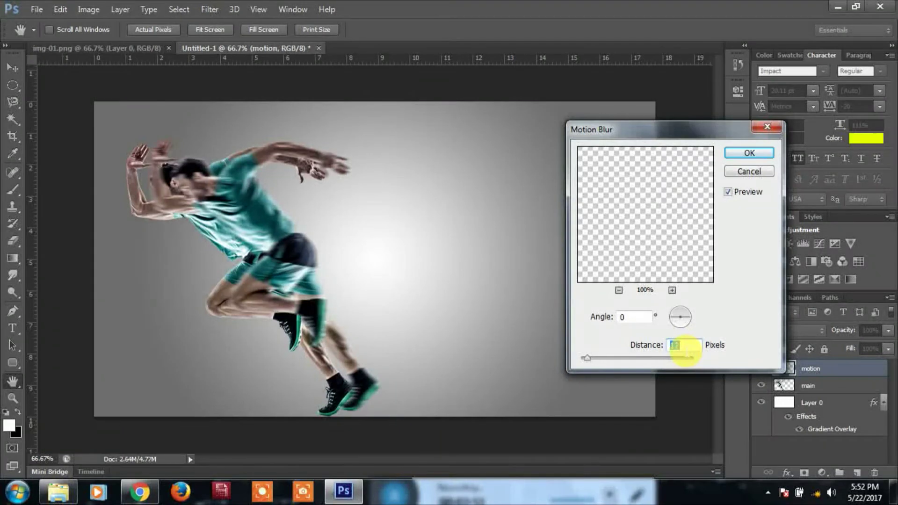
key("Up")
key("Up")
key("Up")
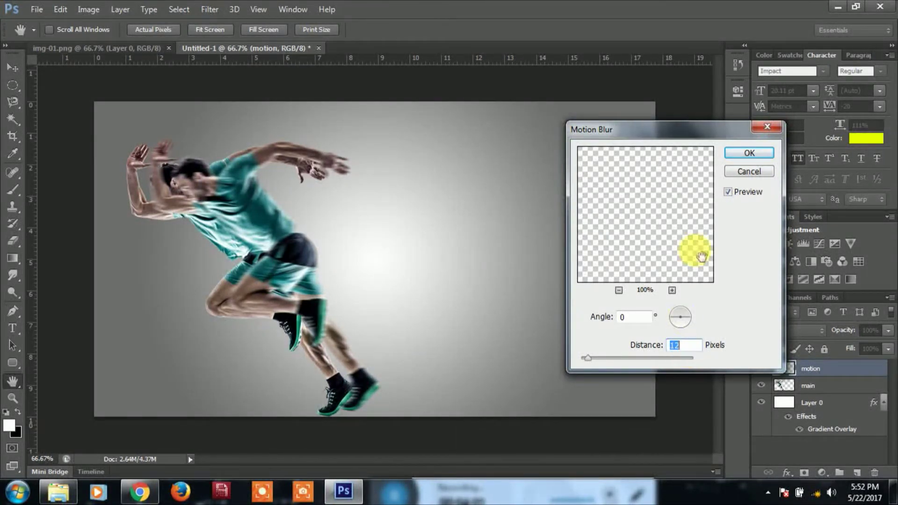
left_click(740, 154)
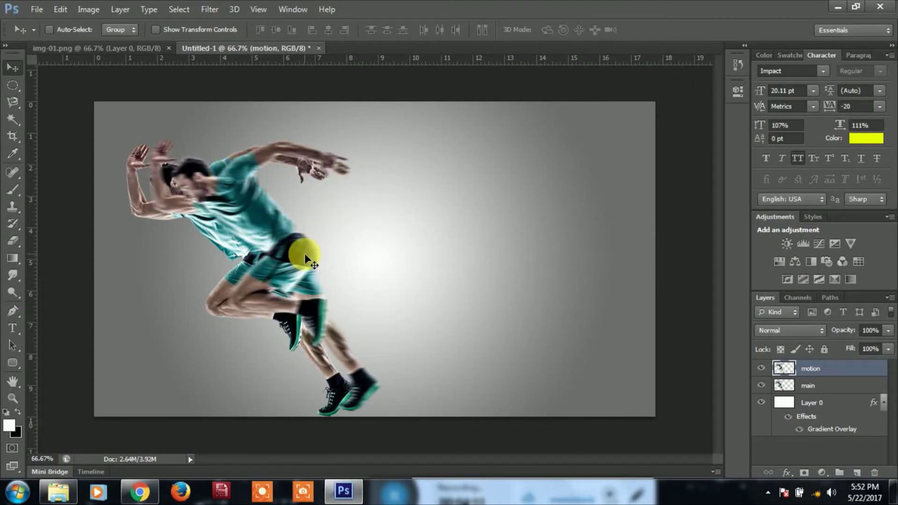
Step: Duplicate the blurred motion layer and nudge the copy right and slightly up, spaced about one runner offset from the original
key("ctrl+j")
key("Right")
key("Right")
key("Right")
key("Right")
key("Right")
key("Right")
key("Right")
key("Right")
key("Right")
key("Right")
key("Right")
key("Right")
key("Right")
key("Right")
key("Right")
key("Right")
key("Right")
key("Right")
key("Right")
key("Right")
key("Right")
key("Right")
key("Right")
key("Right")
key("Right")
key("Right")
key("Right")
key("Right")
key("Right")
key("Right")
key("Right")
key("Right")
key("Right")
key("Right")
key("Right")
key("Right")
key("Right")
key("Right")
key("Right")
key("Right")
key("Right")
key("Right")
key("Right")
key("Right")
key("Right")
key("Right")
key("Right")
key("Right")
key("Right")
key("Right")
key("Right")
key("Right")
key("Right")
key("Right")
key("Right")
key("Right")
key("Right")
key("Right")
key("Right")
key("Right")
key("Right")
key("Right")
key("Right")
key("Right")
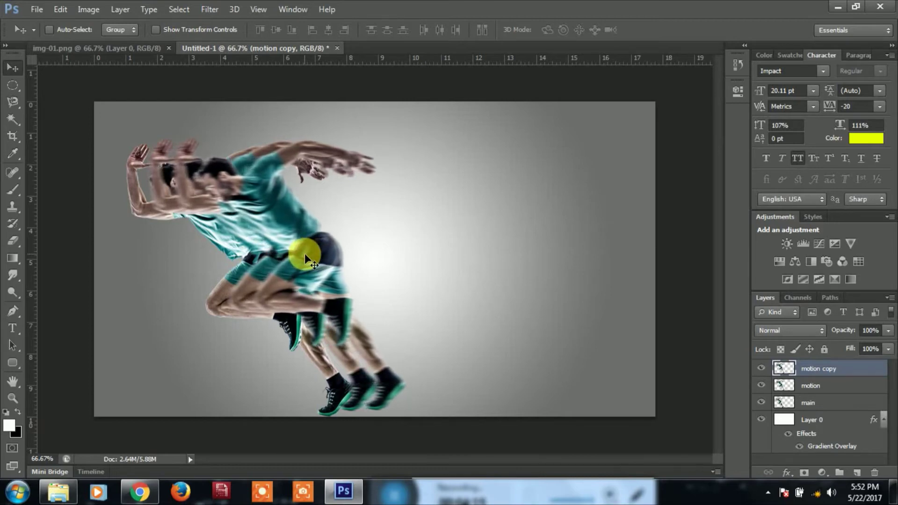
key("Right")
key("Right")
key("Right")
key("Right")
key("Right")
key("Right")
key("Right")
key("Right")
key("Right")
key("Right")
key("Right")
key("Right")
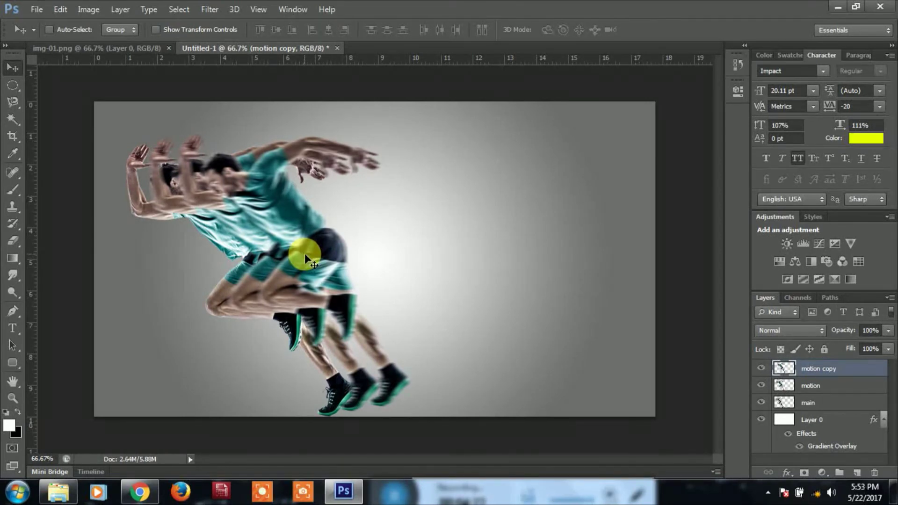
Step: Duplicate the motion copy layer and nudge this third blurred runner right and slightly up, continuing the evenly spaced trail
key("ctrl+j")
key("Right")
key("Right")
key("Right")
key("Right")
key("Right")
key("Right")
key("Right")
key("Right")
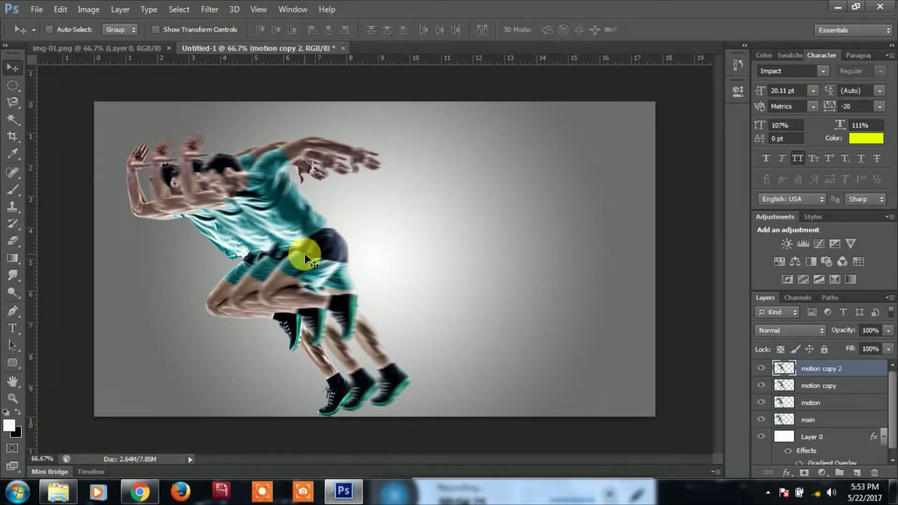
key("Right")
key("Right")
key("Right")
key("Right")
key("Right")
key("Right")
key("Right")
key("Right")
key("Right")
key("Right")
key("Right")
key("Right")
key("Right")
key("Right")
key("Right")
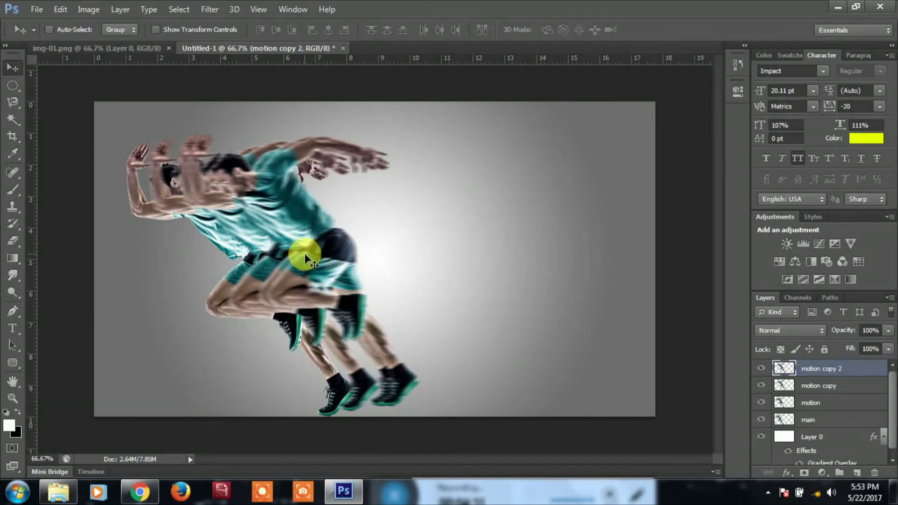
key("Right")
key("Right")
key("Right")
key("Right")
key("Right")
key("Right")
key("Right")
key("Right")
key("Right")
key("Right")
key("Right")
key("Right")
key("Right")
key("Right")
key("Right")
key("Right")
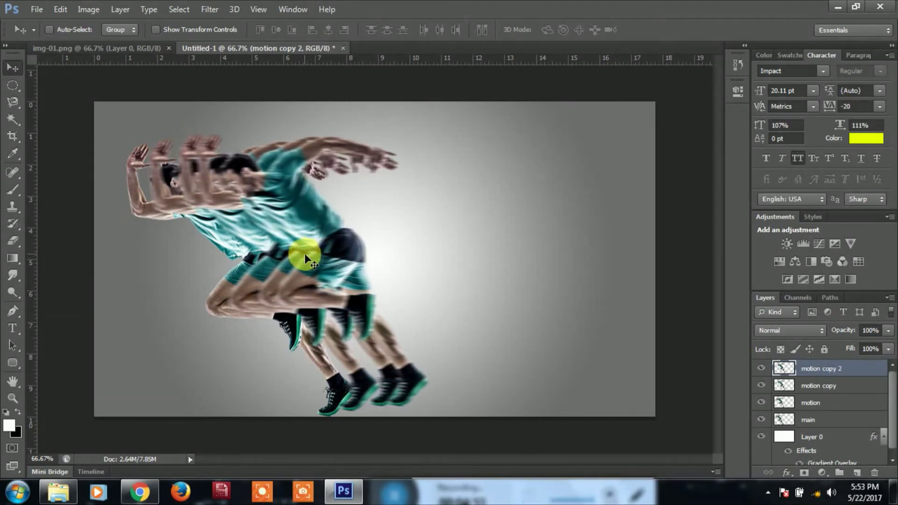
key("Right")
key("Right")
key("Right")
key("Right")
key("Right")
key("Right")
key("Right")
key("Right")
key("Right")
key("Right")
key("Right")
key("Right")
key("Right")
key("Right")
key("Right")
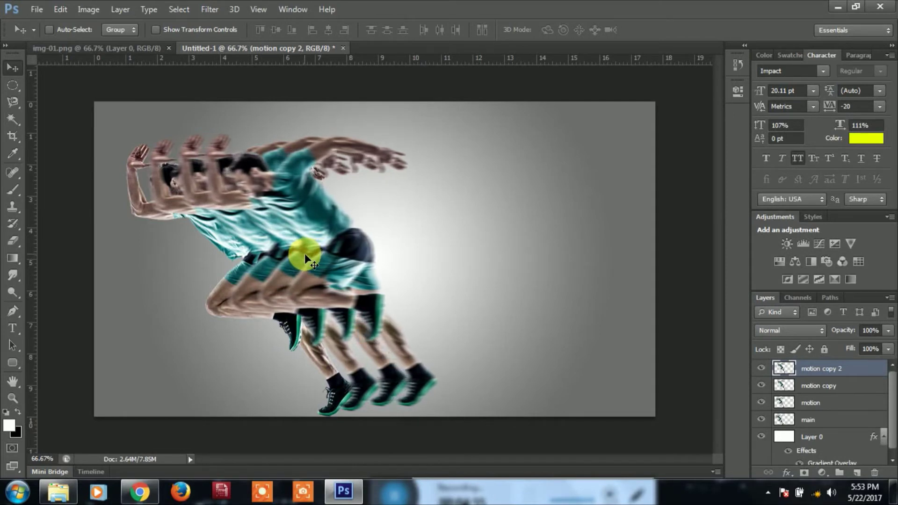
key("Right")
key("Right")
key("Right")
key("Right")
key("Right")
key("Right")
key("Right")
key("Right")
key("Right")
key("Right")
key("Right")
key("Right")
key("Right")
key("Right")
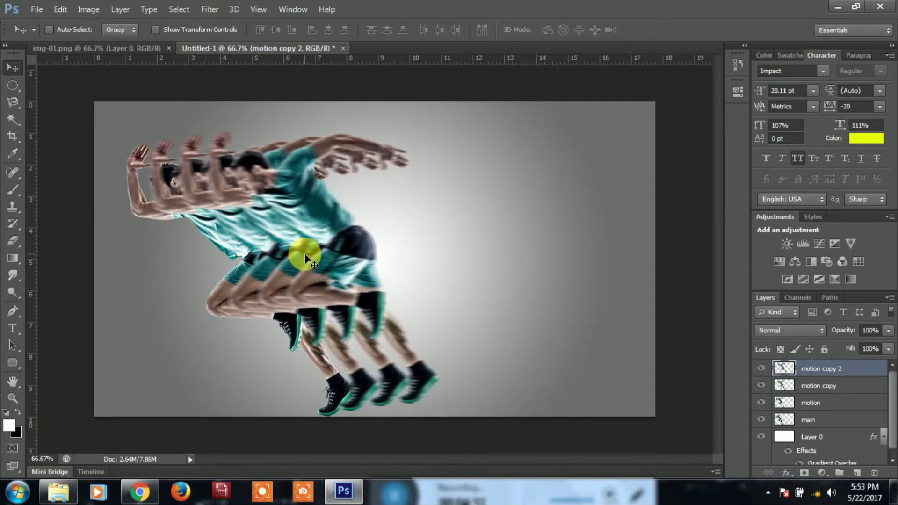
key("Right")
key("Right")
key("Right")
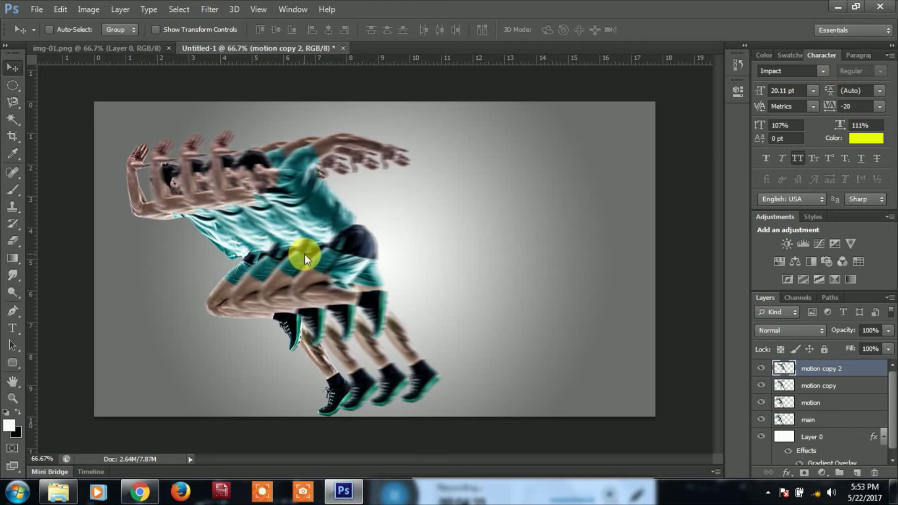
Step: Duplicate the motion copy 2 layer and nudge the new blurred runner right by one even trail spacing
key("ctrl+j")
key("Right")
key("Right")
key("Right")
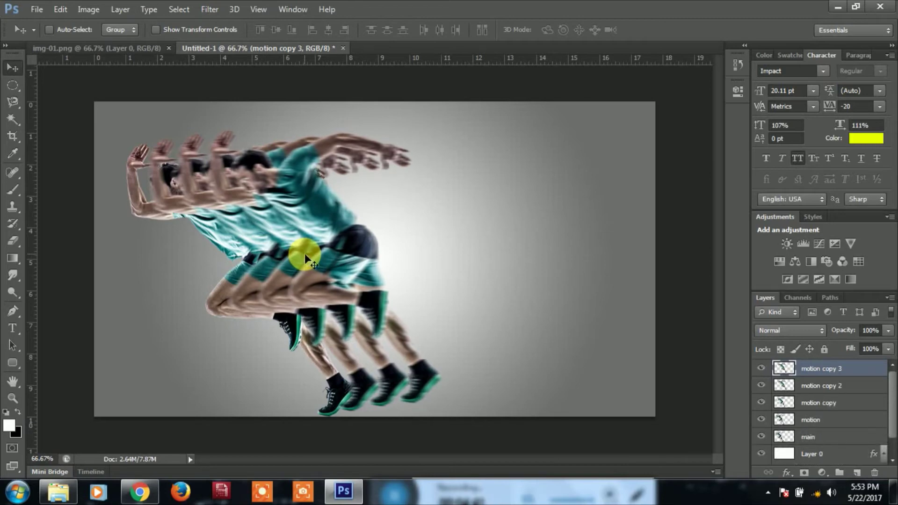
key("Right")
key("Right")
key("Right")
key("Right")
key("Right")
key("Right")
key("Right")
key("Right")
key("Right")
key("Right")
key("Right")
key("Right")
key("Right")
key("Right")
key("Right")
key("Right")
key("Right")
key("Right")
key("Right")
key("Right")
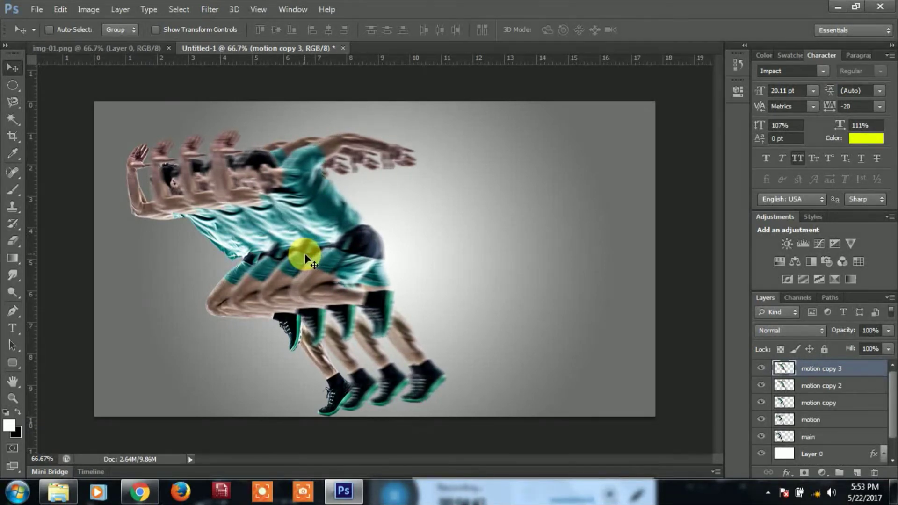
key("Right")
key("Right")
key("Right")
key("Right")
key("Right")
key("Right")
key("Right")
key("Right")
key("Right")
key("Right")
key("Right")
key("Right")
key("Right")
key("Right")
key("Right")
key("Right")
key("Right")
key("Right")
key("Right")
key("Right")
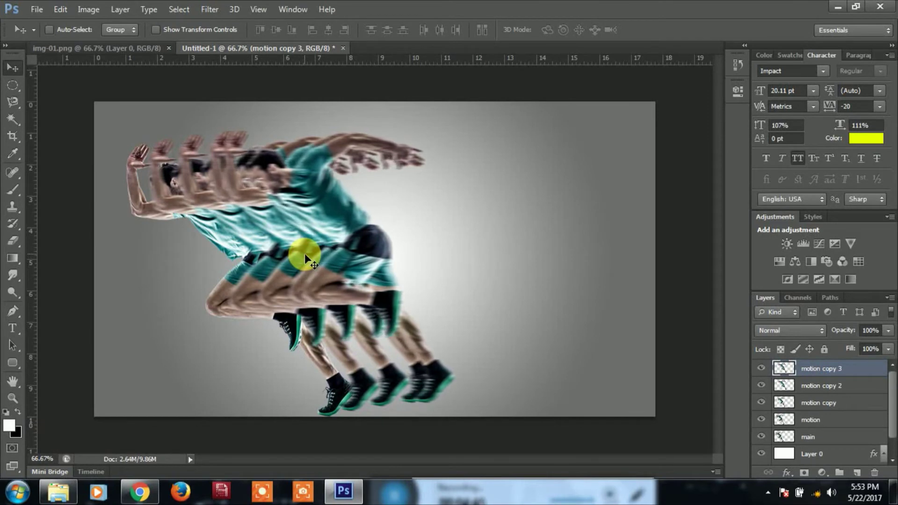
key("Right")
key("Right")
key("Right")
key("Right")
key("Right")
key("Right")
key("Right")
key("Right")
key("Right")
key("Right")
key("Right")
key("Right")
key("Right")
key("Right")
key("Right")
key("Right")
key("Right")
key("Right")
key("Right")
key("Right")
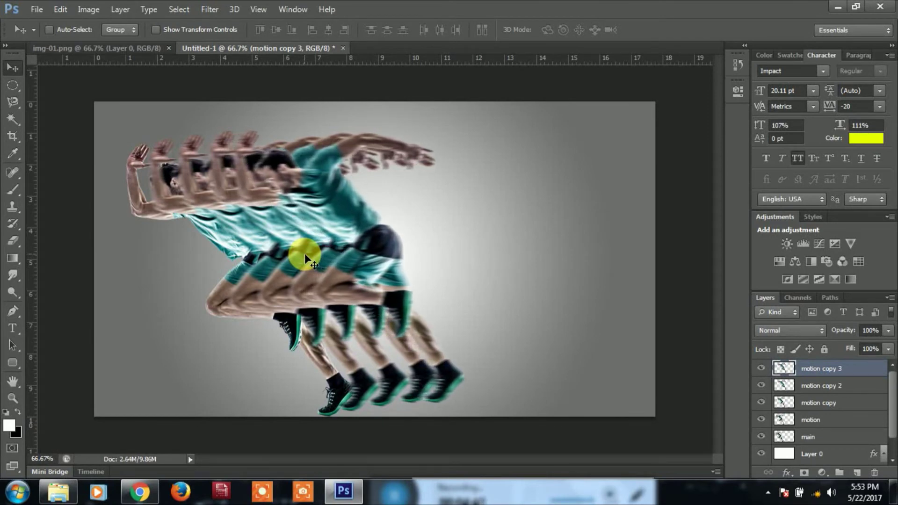
key("Right")
key("Right")
key("Right")
key("Right")
key("Right")
key("Right")
key("Right")
key("Right")
key("Right")
key("Right")
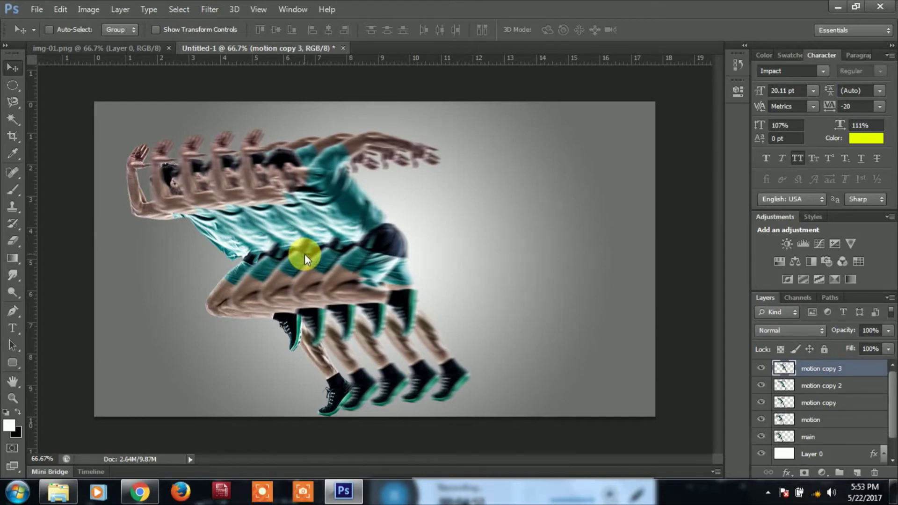
Step: Duplicate the motion copy 3 layer and nudge this copy right to extend the blurred runner trail by another even offset
key("ctrl+j")
key("Right")
key("Right")
key("Right")
key("Right")
key("Right")
key("Right")
key("Right")
key("Right")
key("Right")
key("Right")
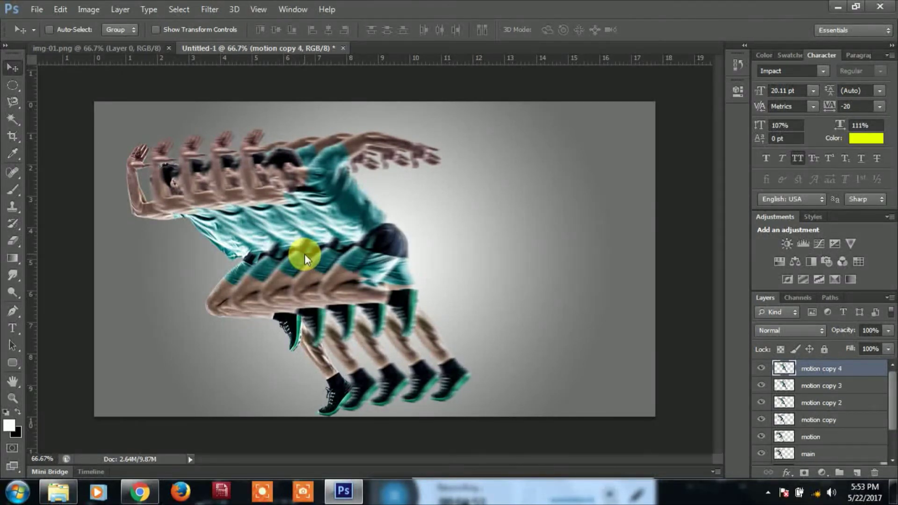
key("Right")
key("Right")
key("Right")
key("Right")
key("Right")
key("Right")
key("Right")
key("Right")
key("Right")
key("Right")
key("Right")
key("Right")
key("Right")
key("Right")
key("Right")
key("Right")
key("Right")
key("Right")
key("Right")
key("Right")
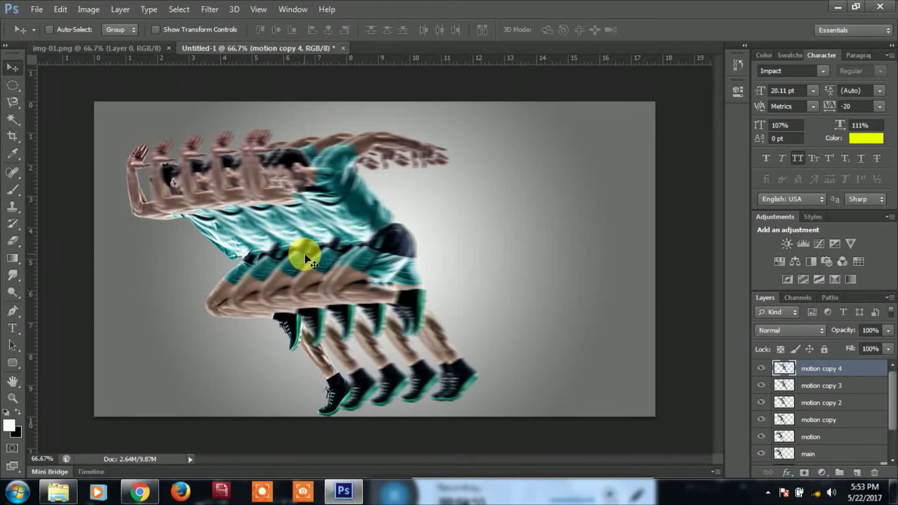
key("Right")
key("Right")
key("Right")
key("Right")
key("Right")
key("Right")
key("Right")
key("Right")
key("Right")
key("Right")
key("Right")
key("Right")
key("Right")
key("Right")
key("Right")
key("Right")
key("Right")
key("Right")
key("Right")
key("Right")
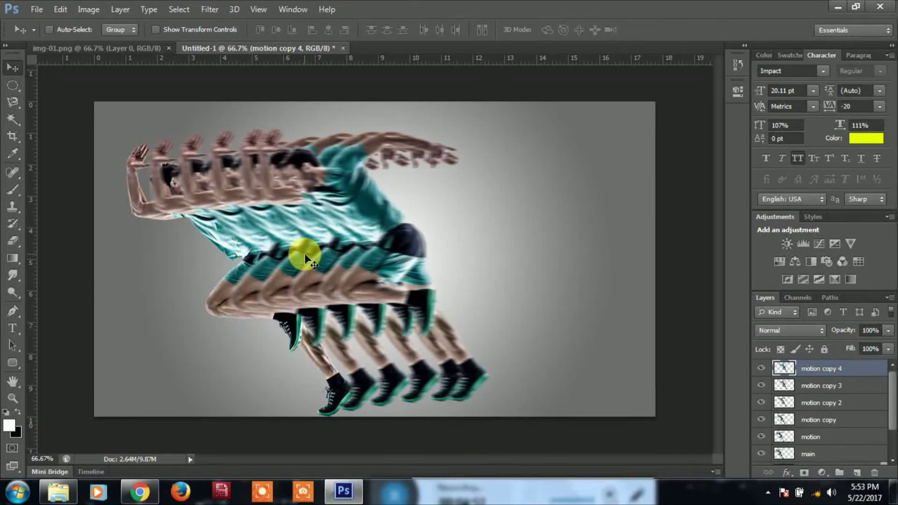
key("Right")
key("Right")
key("Right")
key("Right")
key("Right")
key("Right")
key("Right")
key("Right")
key("Right")
key("Right")
key("Right")
key("Right")
key("Right")
key("Right")
key("Right")
key("Right")
key("Right")
key("Right")
key("Right")
key("Right")
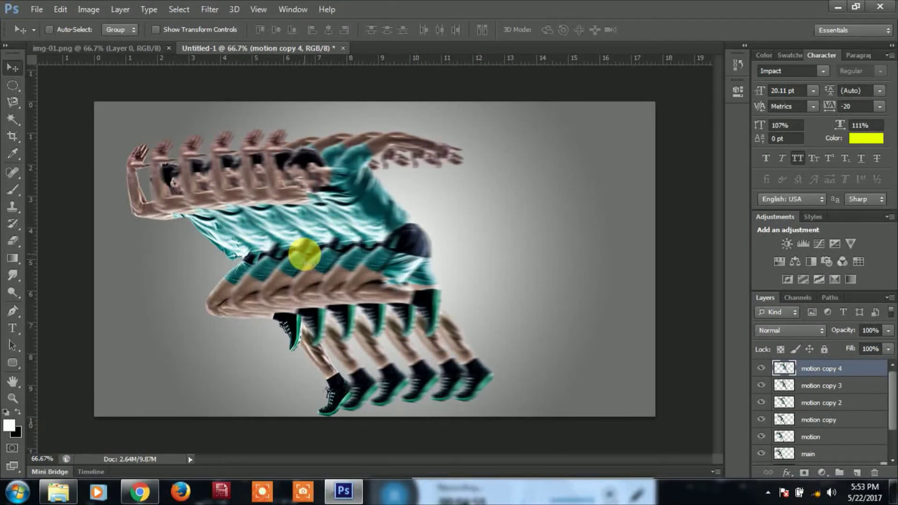
key("Right")
key("Right")
key("Right")
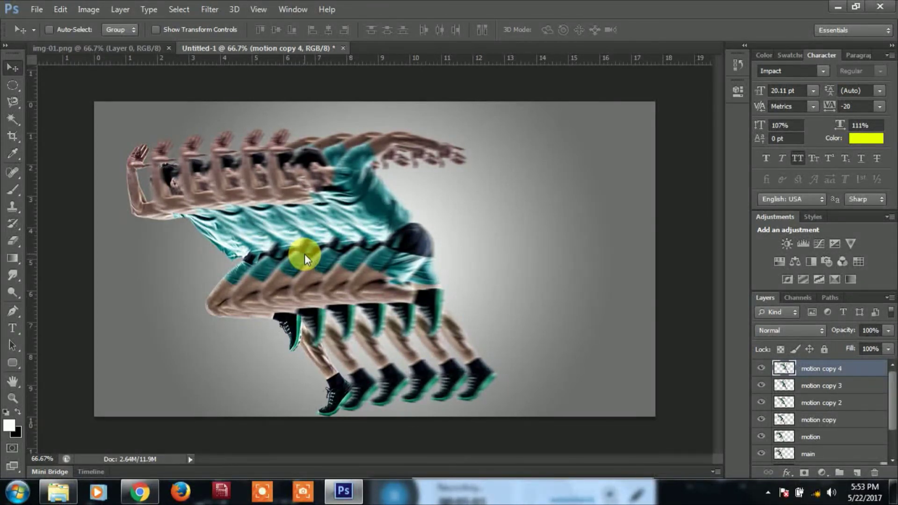
Step: Duplicate the motion copy 4 layer and nudge the new blurred runner right by one even trail spacing
key("Right")
key("Right")
key("Right")
key("Right")
key("Right")
key("Right")
key("Right")
key("Right")
key("Right")
key("Right")
key("Right")
key("Right")
key("Right")
key("Right")
key("Right")
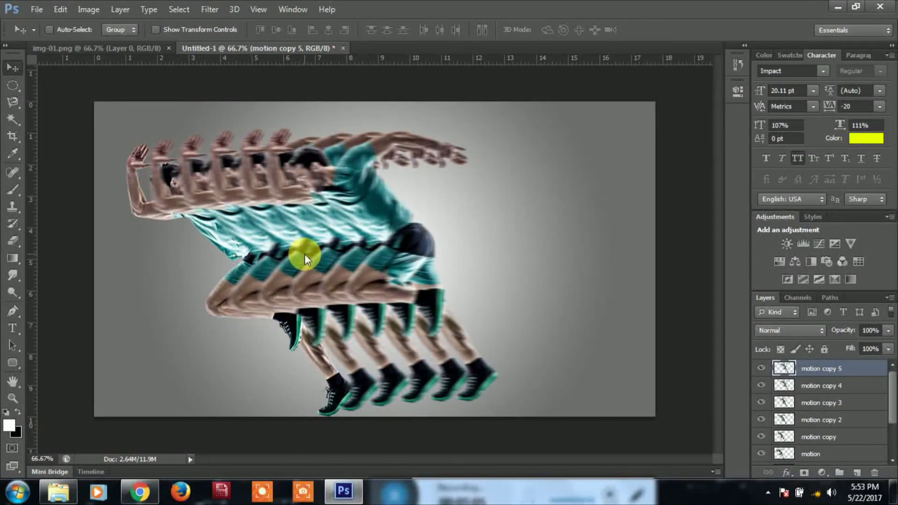
key("Right")
key("Right")
key("Right")
key("Right")
key("Right")
key("Right")
key("Right")
key("Right")
key("Right")
key("Right")
key("Right")
key("Right")
key("Right")
key("Right")
key("Right")
key("Right")
key("Right")
key("Right")
key("Right")
key("Right")
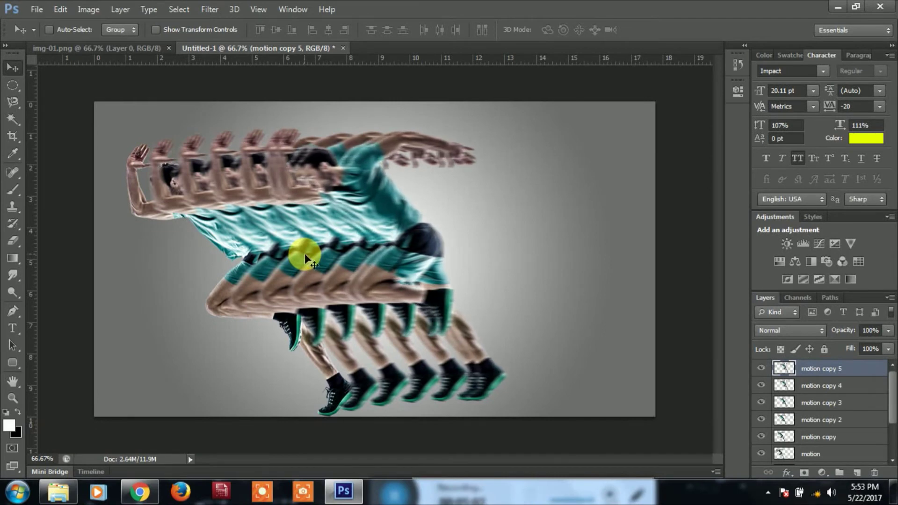
key("Right")
key("Right")
key("Right")
key("Right")
key("Right")
key("Right")
key("Right")
key("Right")
key("Right")
key("Right")
key("Right")
key("Right")
key("Right")
key("Right")
key("Right")
key("Right")
key("Right")
key("Right")
key("Right")
key("Right")
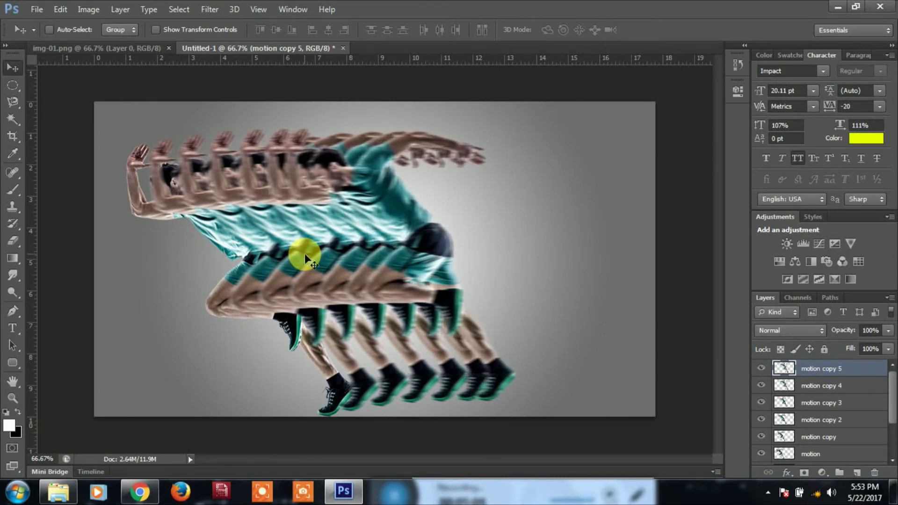
key("Right")
key("Right")
key("Right")
key("Right")
key("Right")
key("Right")
key("Right")
key("Right")
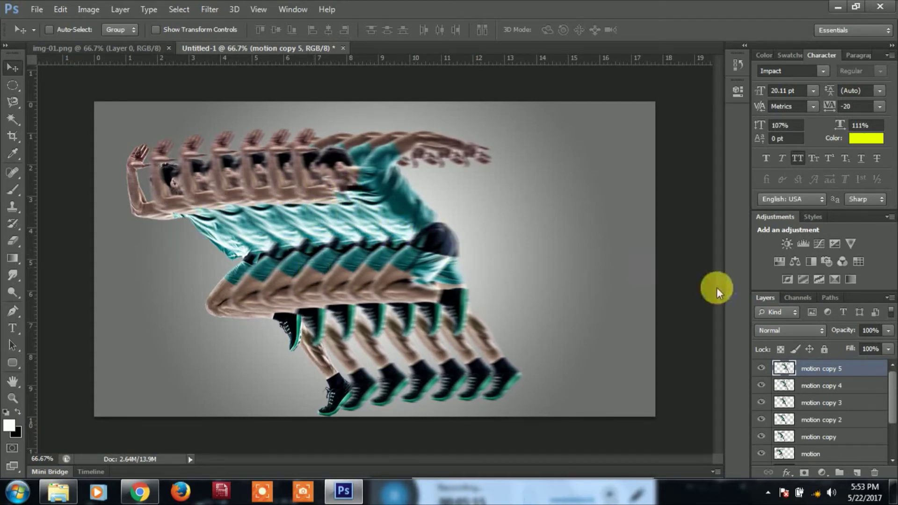
Step: Move the main runner layer to the top of the layer stack, above motion copy 5
left_click(840, 455)
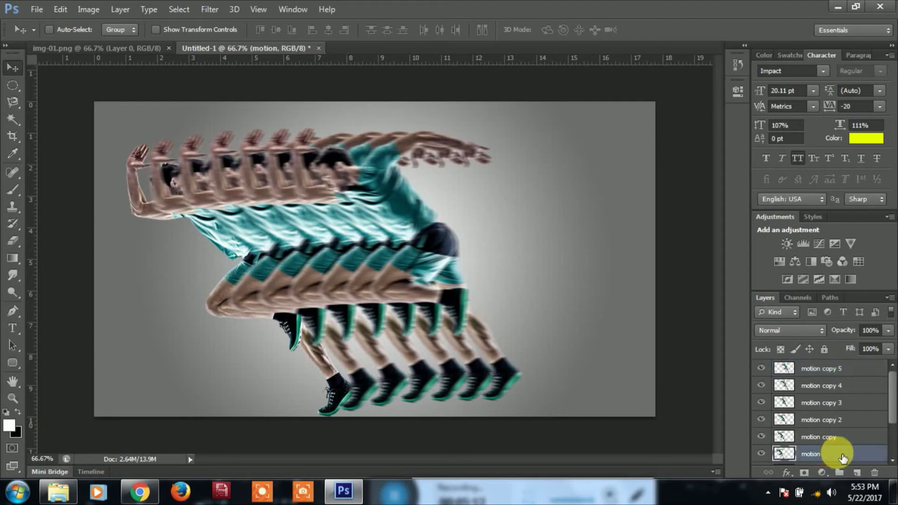
left_click(845, 370, "ctrl")
left_click_drag(844, 370, 844, 459)
scroll(886, 416, "down", 2)
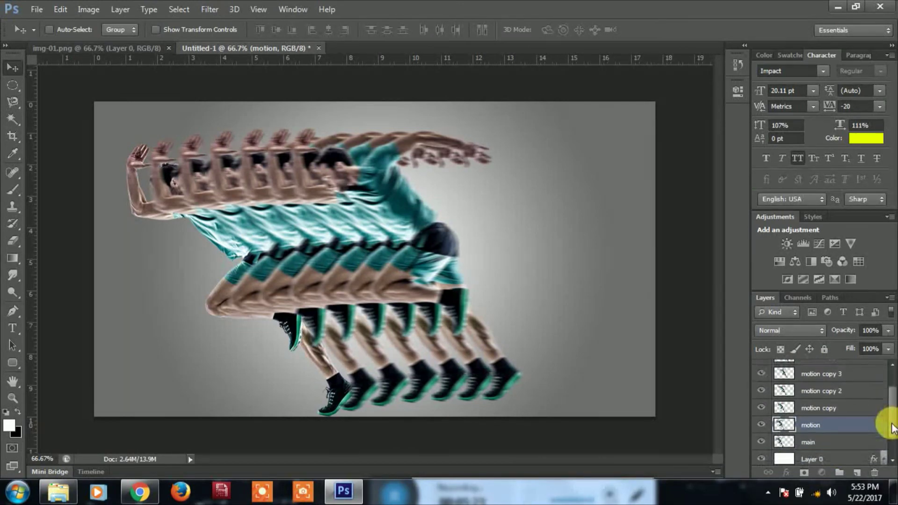
left_click(838, 444)
left_click_drag(837, 448, 831, 369)
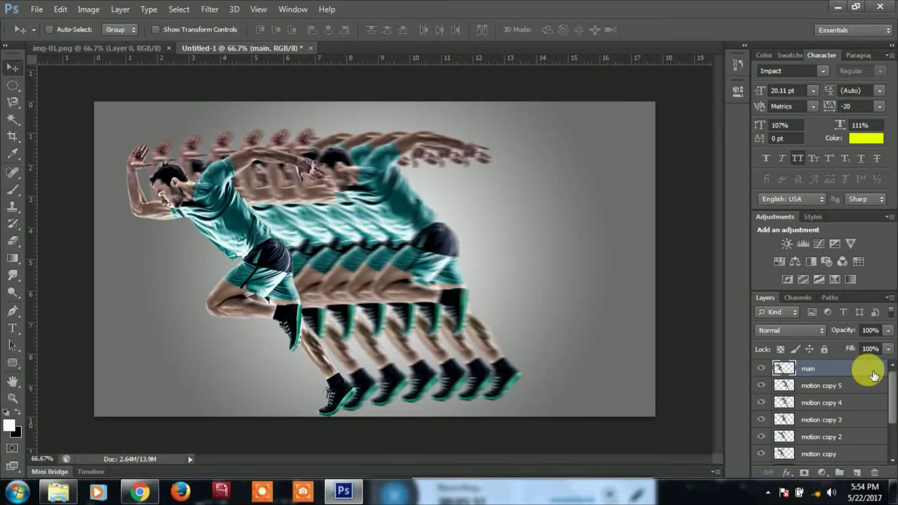
Step: Select all the blurred layers from motion copy 5 down to motion and nudge them together right and slightly up, away from the main runner
left_click(873, 390)
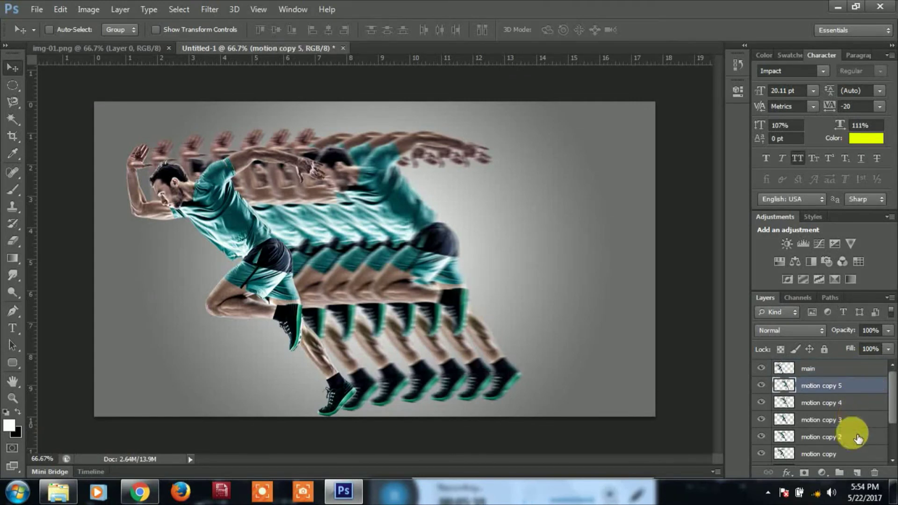
scroll(893, 418, "down", 1)
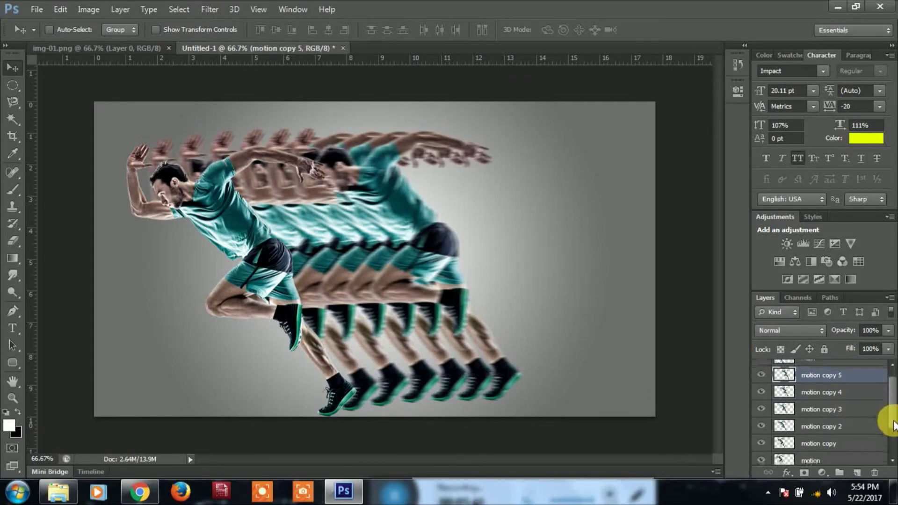
left_click(851, 461, "shift")
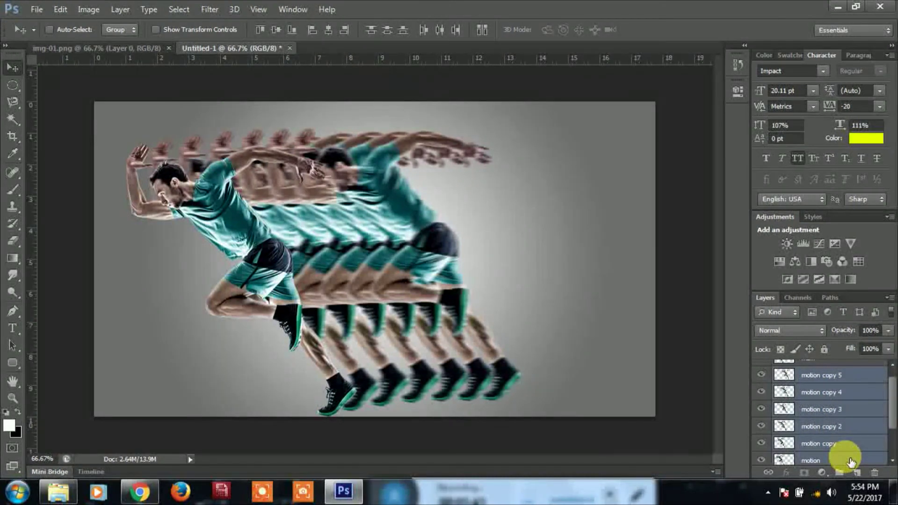
key("Right")
key("Right")
key("Right")
key("Right")
key("Right")
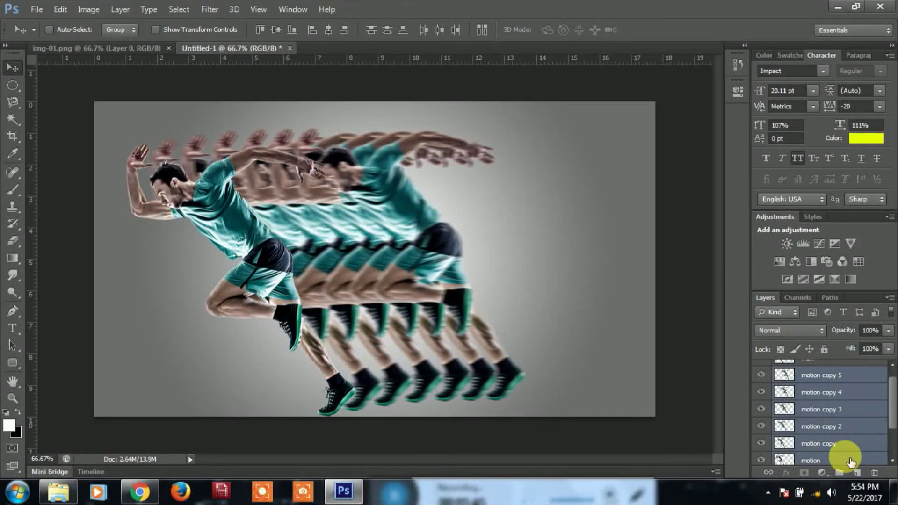
key("Right")
key("Right")
key("Right")
key("Right")
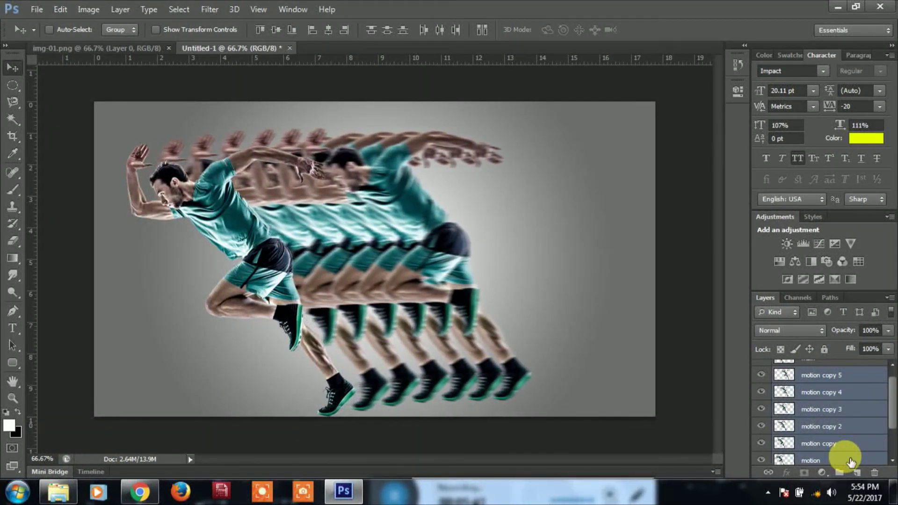
key("Right")
key("Right")
key("Right")
key("Right")
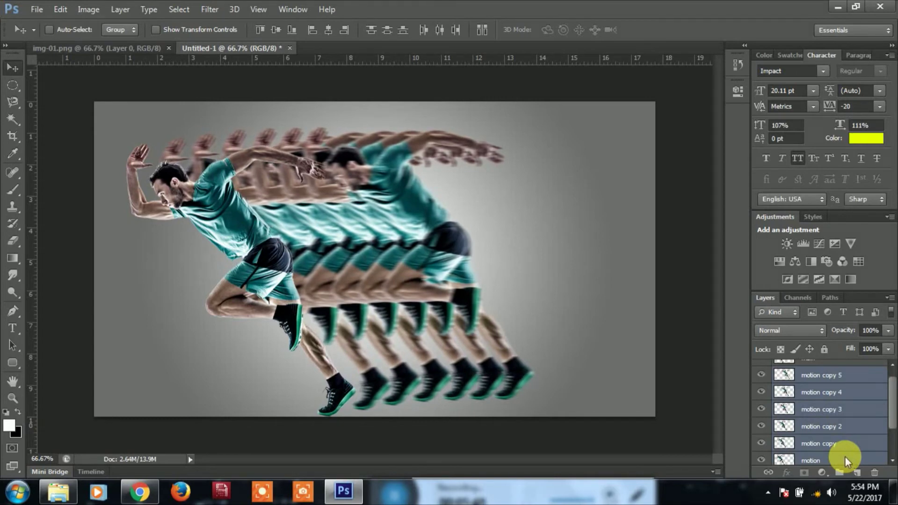
key("Right")
key("Right")
key("Right")
key("Right")
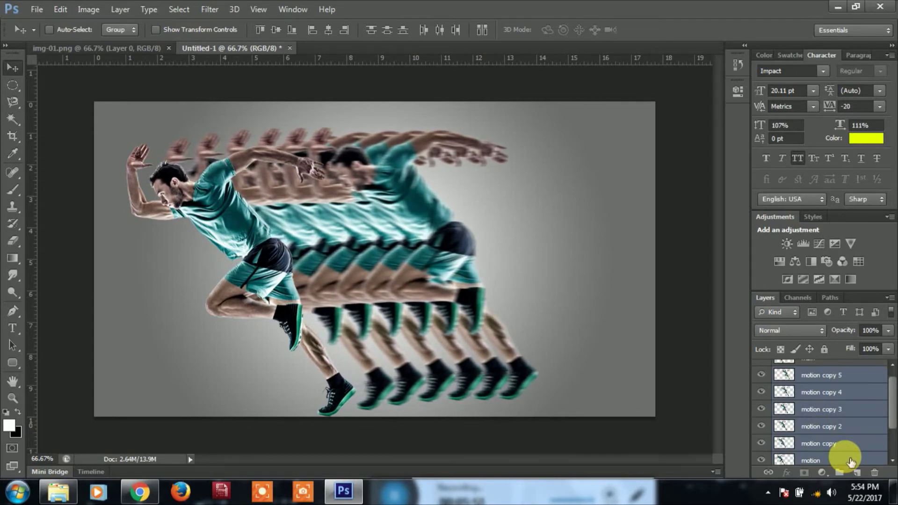
key("Right")
key("Right")
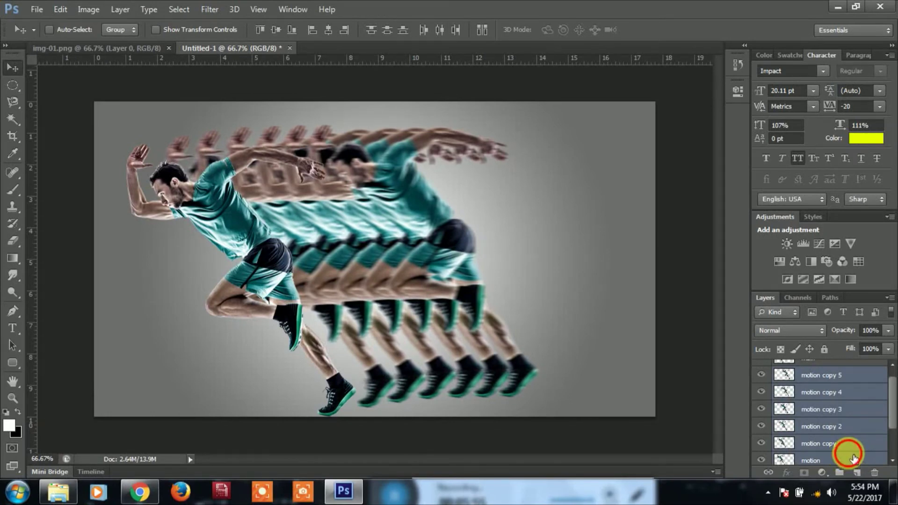
Step: Toggle the motion layer's visibility off and on to identify which blurred runner it holds
left_click(853, 459)
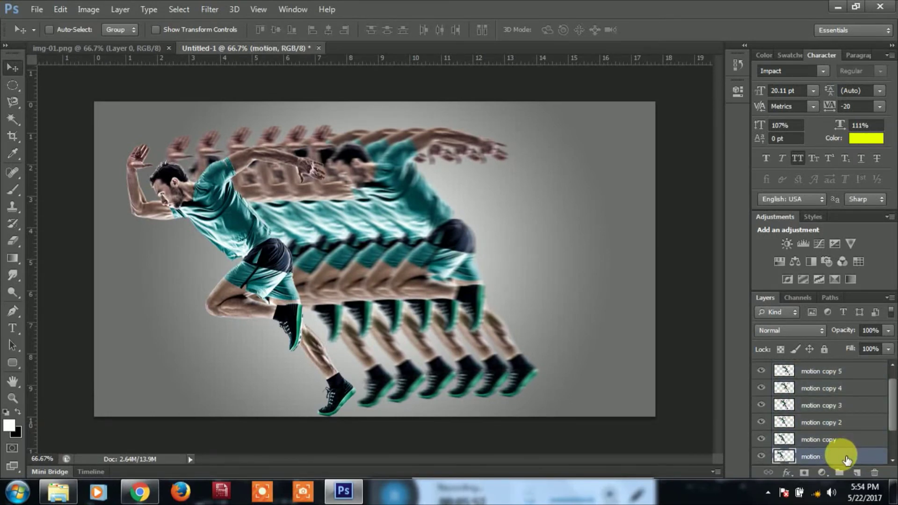
left_click(764, 458)
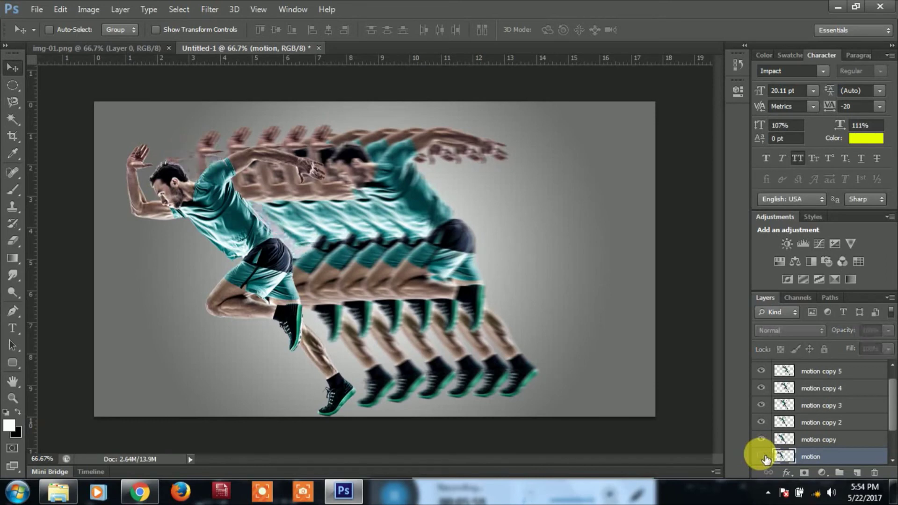
left_click(765, 458)
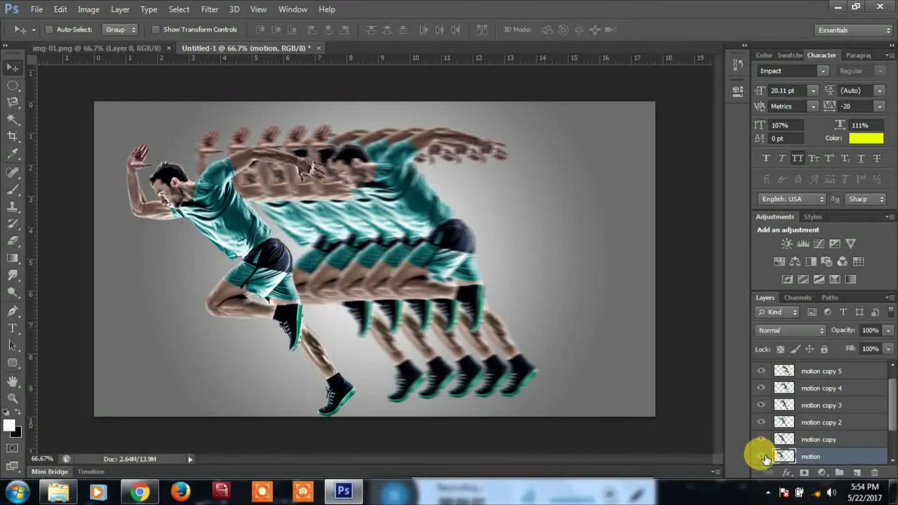
left_click(764, 457)
left_click(765, 458)
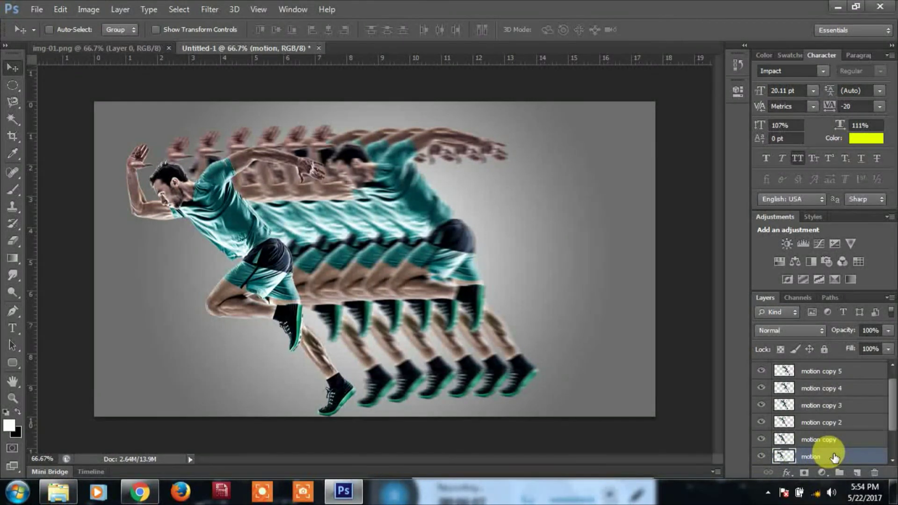
Step: Set the motion layer's opacity to 70%
left_click(869, 330)
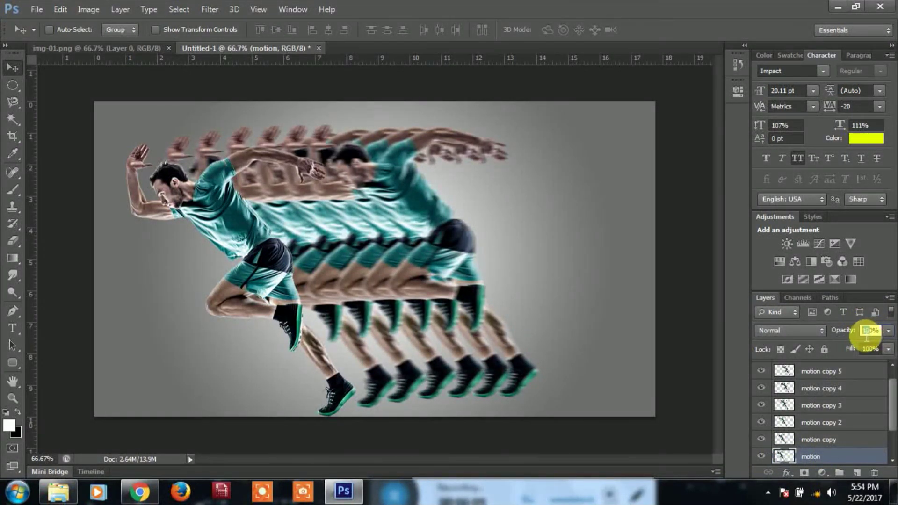
type("7")
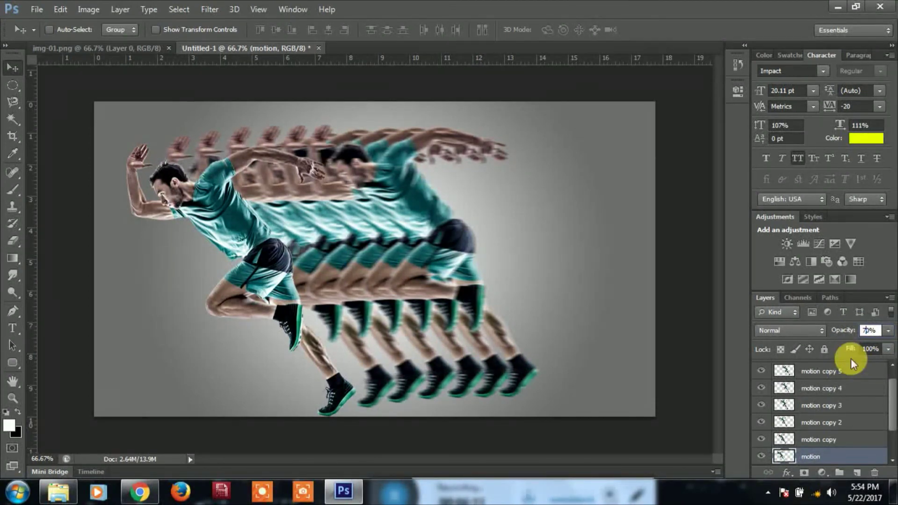
key("Return")
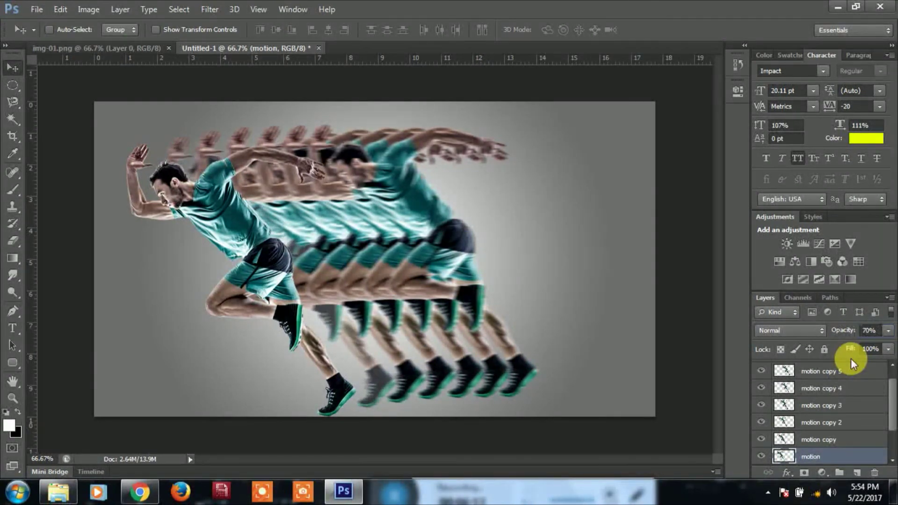
Step: Set the motion copy layer's opacity to 60% and open the motion copy 2 layer's opacity for editing
left_click(819, 439)
left_click(871, 331)
type("60")
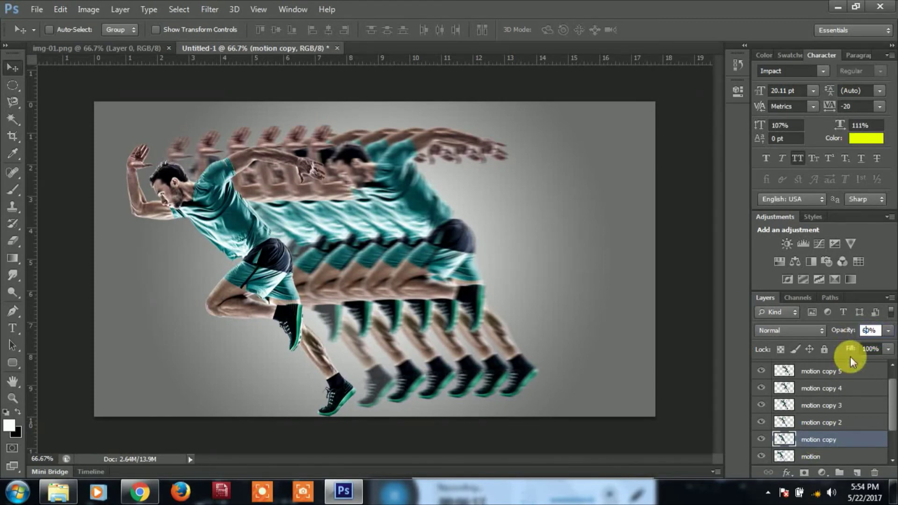
key("Return")
left_click(845, 424)
left_click(874, 334)
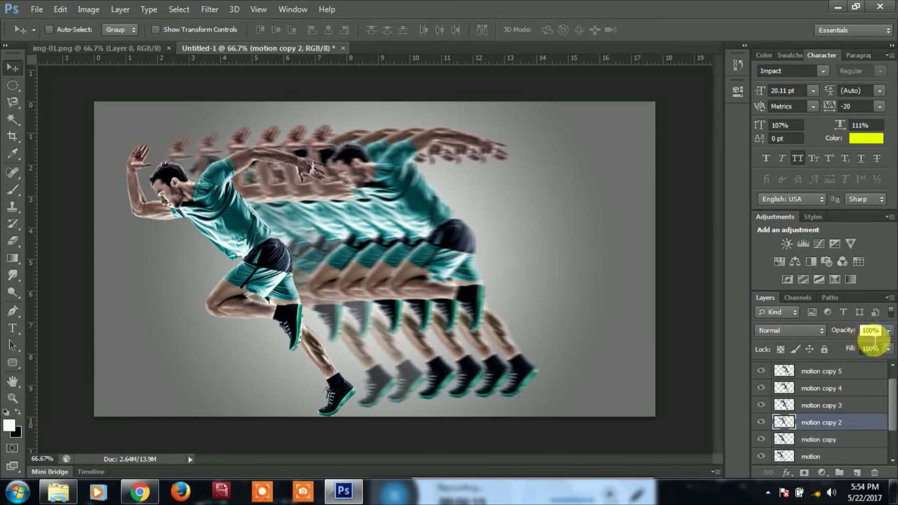
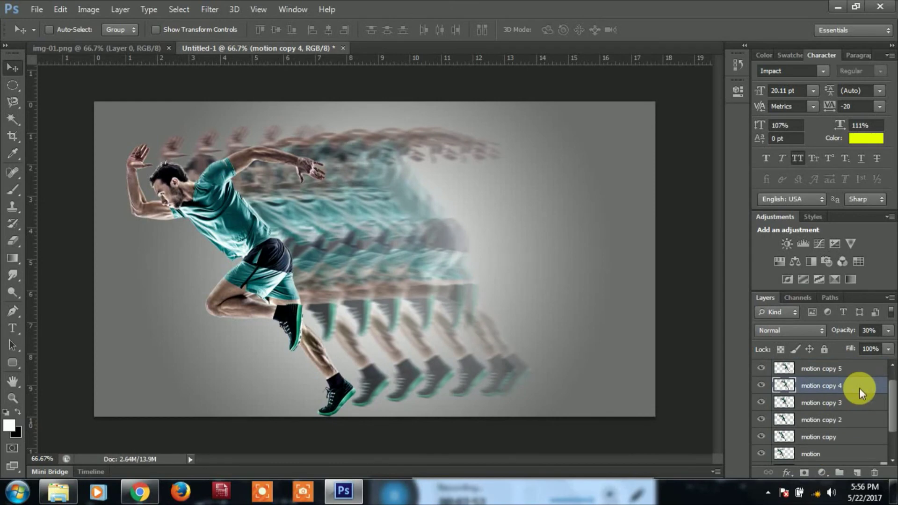
Step: Nudge the motion copy 5 layer right so the last faded runner follows the even trail spacing
left_click(864, 373)
key("shift+Right")
key("shift+Right")
key("shift+Right")
key("shift+Right")
key("shift+Right")
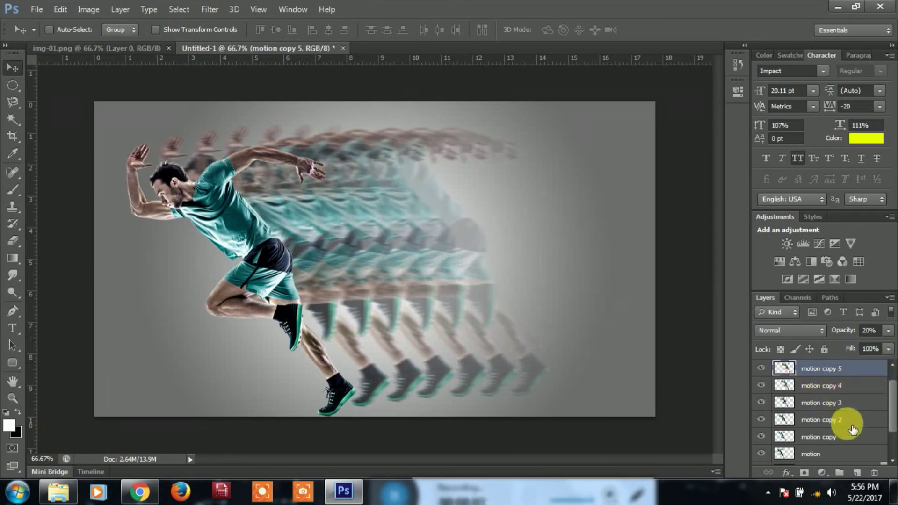
Step: Merge the six blurred layers, from motion copy 5 down to motion, into a single layer
left_click(850, 452, "shift")
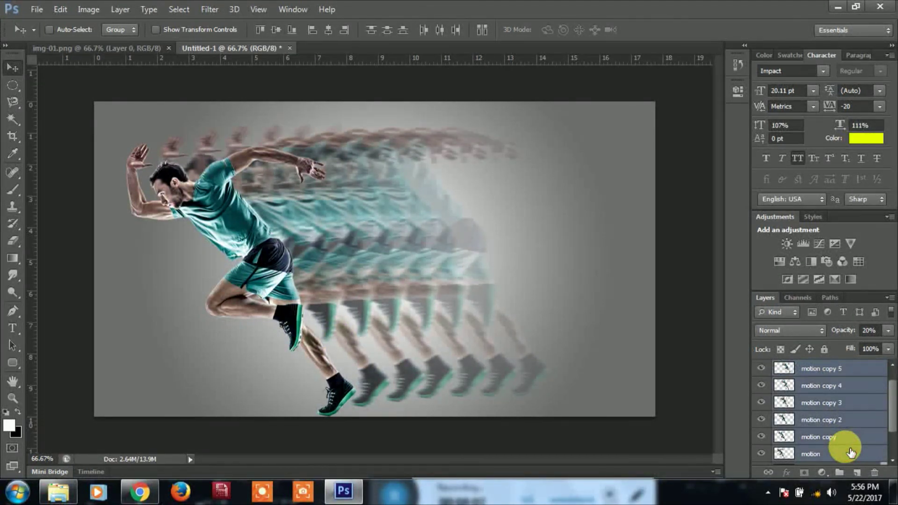
right_click(846, 451)
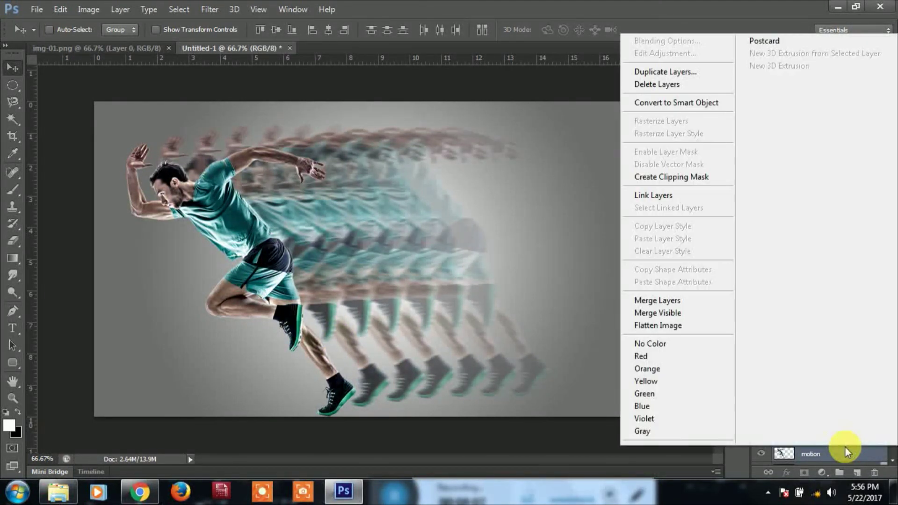
left_click(667, 301)
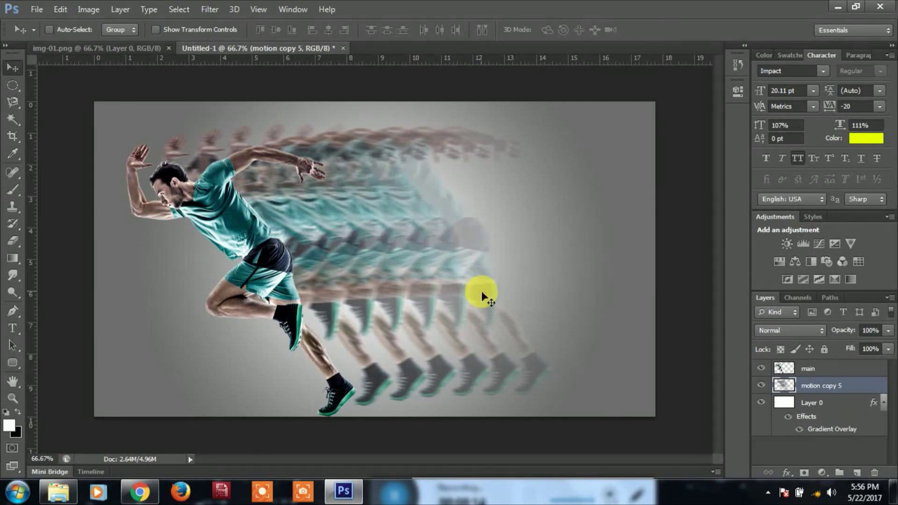
Step: Check the merged trail by shifting it briefly and toggling the main layer's visibility off and on
left_click_drag(482, 291, 482, 292)
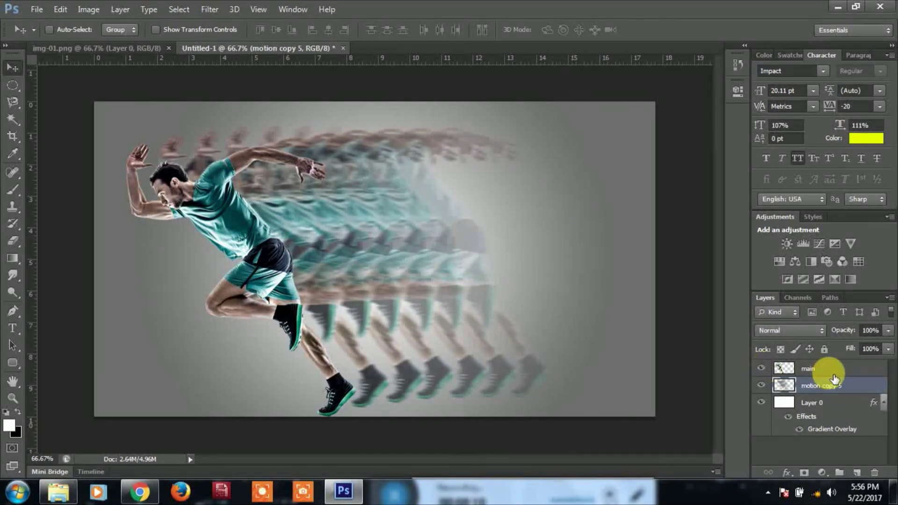
left_click(762, 369)
left_click(762, 369)
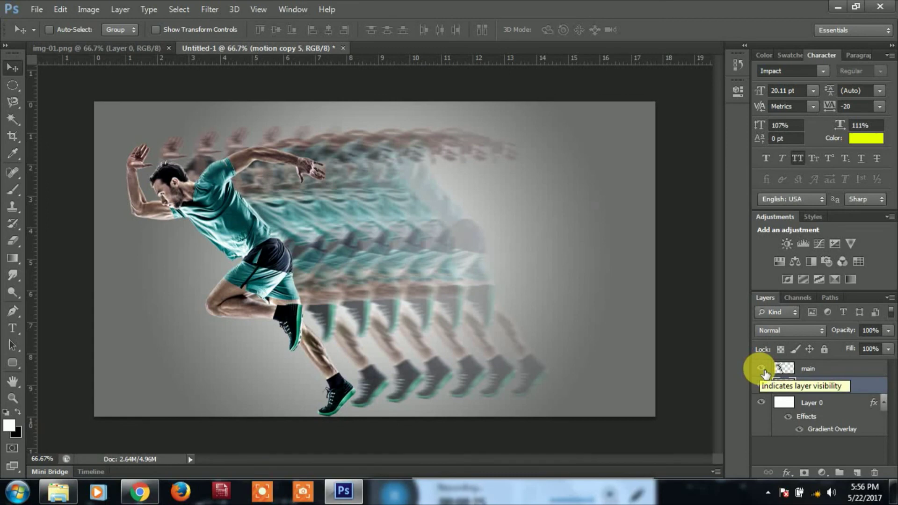
Step: Select the main and merged trail layers together and move them slightly left and up on the canvas
left_click(828, 371, "shift")
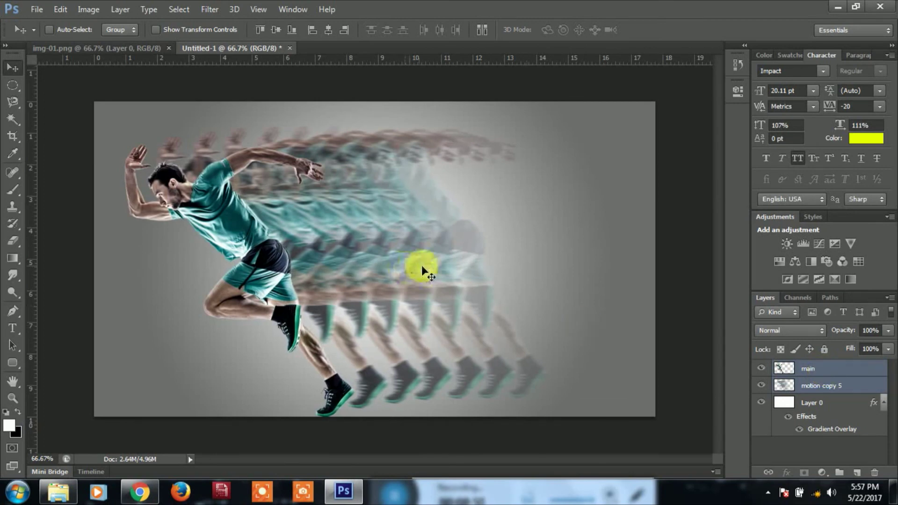
left_click_drag(473, 261, 380, 255)
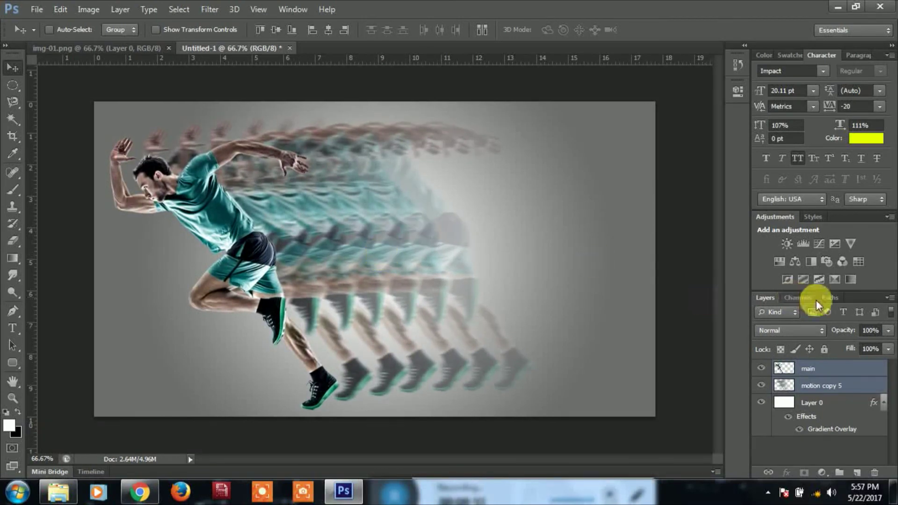